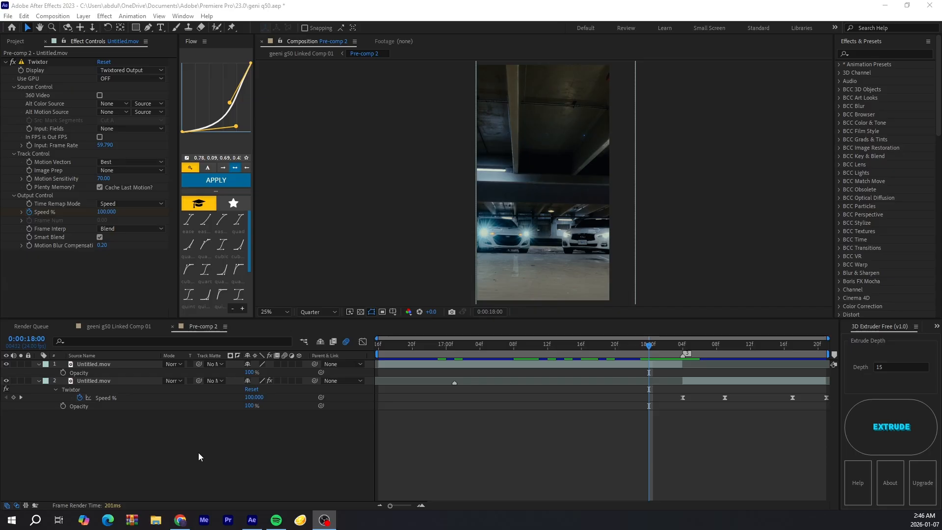
Extend the end of the upper clip three frames past the cut, to 0:00:18:07
{"action": "left_click_drag", "start_coordinate": [650, 346], "coordinate": [590, 345]}
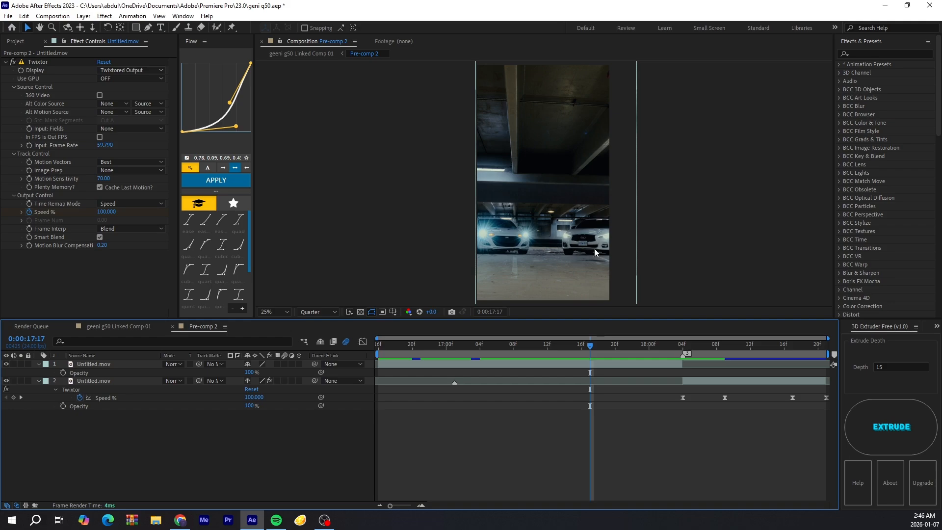
{"action": "left_click", "coordinate": [715, 346]}
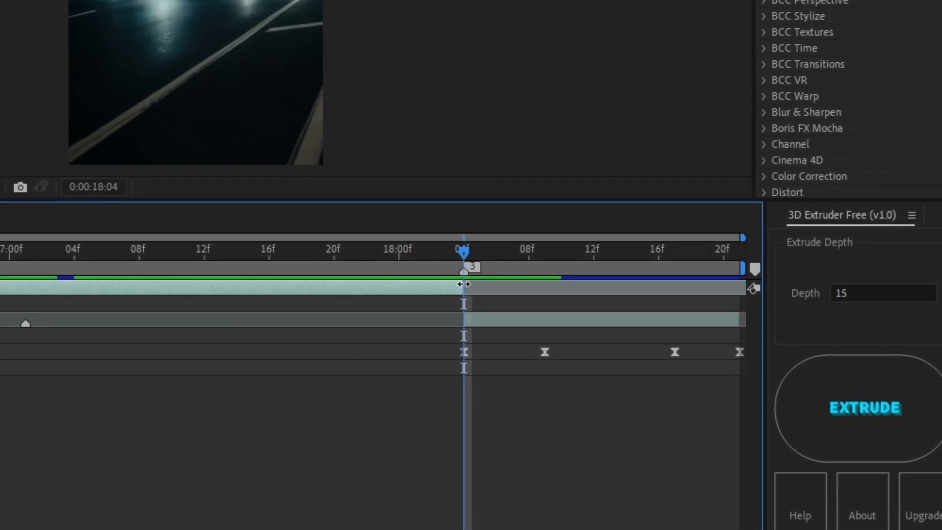
{"action": "mouse_move", "coordinate": [458, 280]}
{"action": "left_mouse_down"}
{"action": "mouse_move", "coordinate": [515, 276]}
{"action": "mouse_move", "coordinate": [453, 290]}
{"action": "left_mouse_up"}
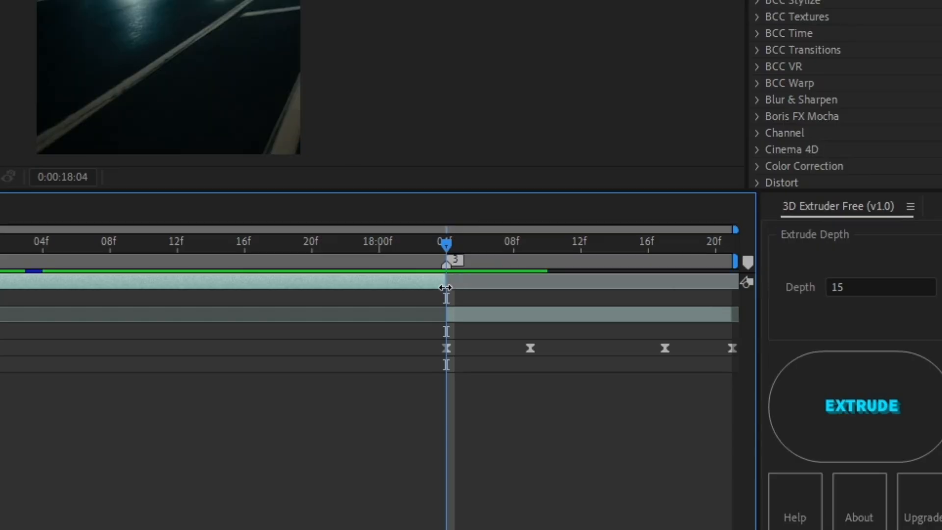
{"action": "key", "text": "Page_Down"}
{"action": "key", "text": "Page_Down"}
{"action": "key", "text": "Page_Down"}
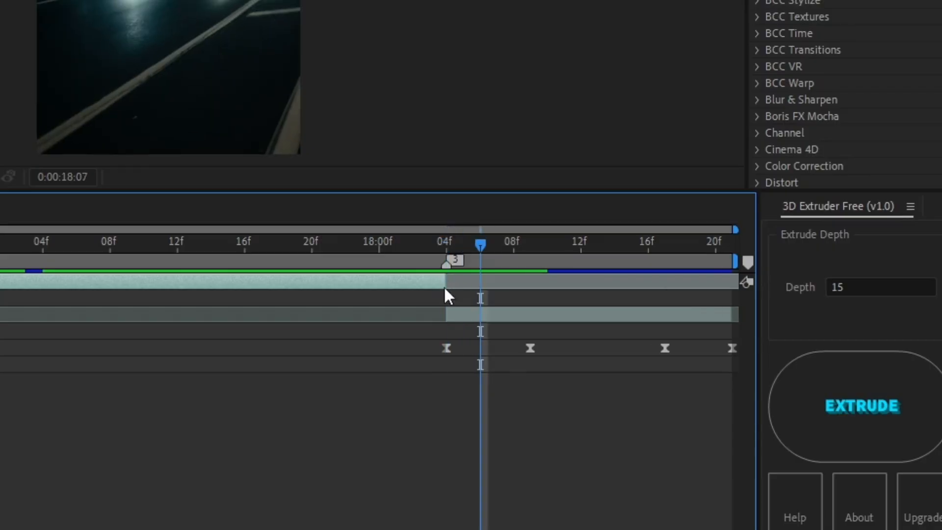
{"action": "left_click_drag", "start_coordinate": [457, 290], "coordinate": [496, 289]}
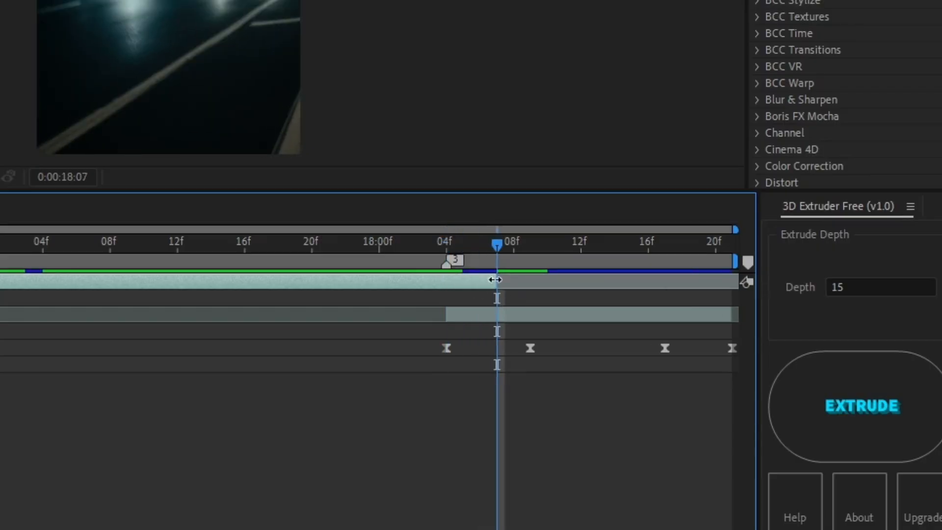
Extend the start of the lower Twixtor clip three frames ahead of the cut, to 0:00:18:01
{"action": "left_click", "coordinate": [452, 249]}
{"action": "key", "text": "Page_Up"}
{"action": "key", "text": "Page_Up"}
{"action": "key", "text": "Page_Up"}
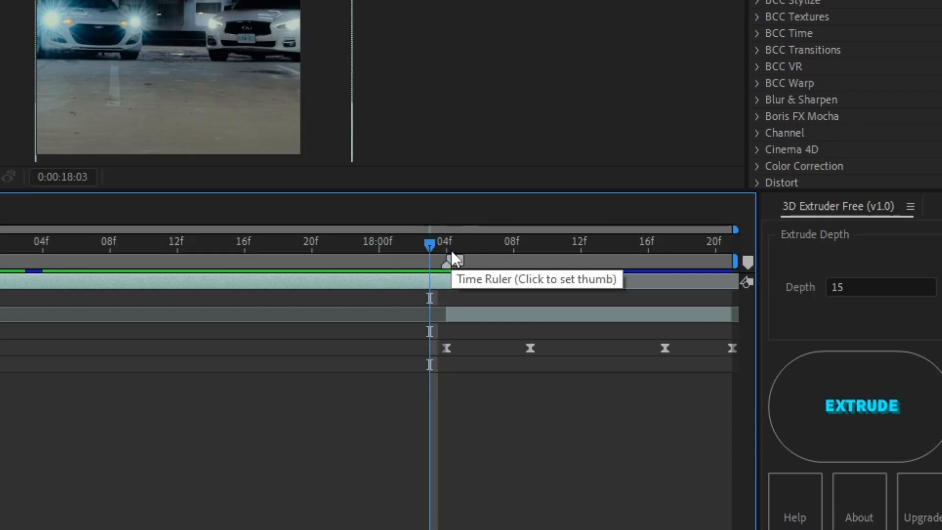
{"action": "left_click_drag", "start_coordinate": [446, 322], "coordinate": [400, 329]}
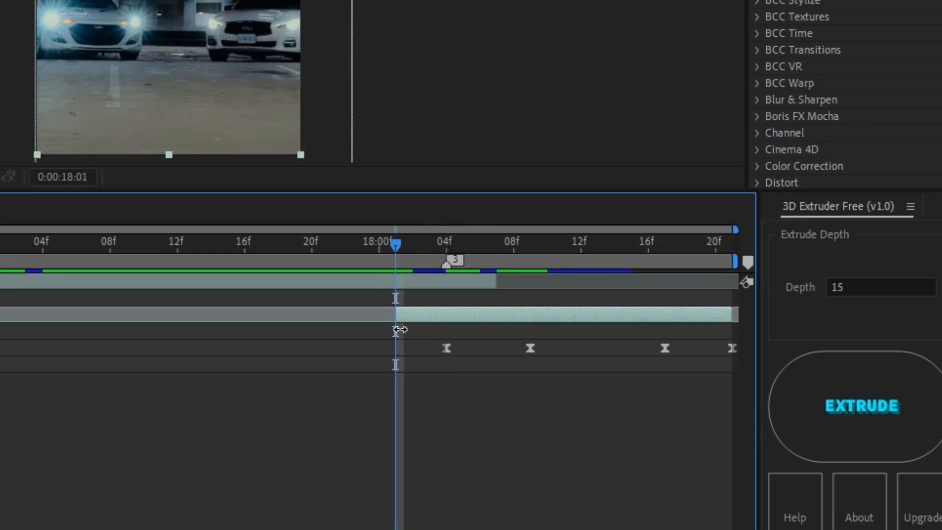
Duplicate the upper clip and apply the Luma Key effect to the copy
{"action": "left_click", "coordinate": [432, 282]}
{"action": "key", "text": "ctrl+d"}
{"action": "left_click", "coordinate": [875, 52]}
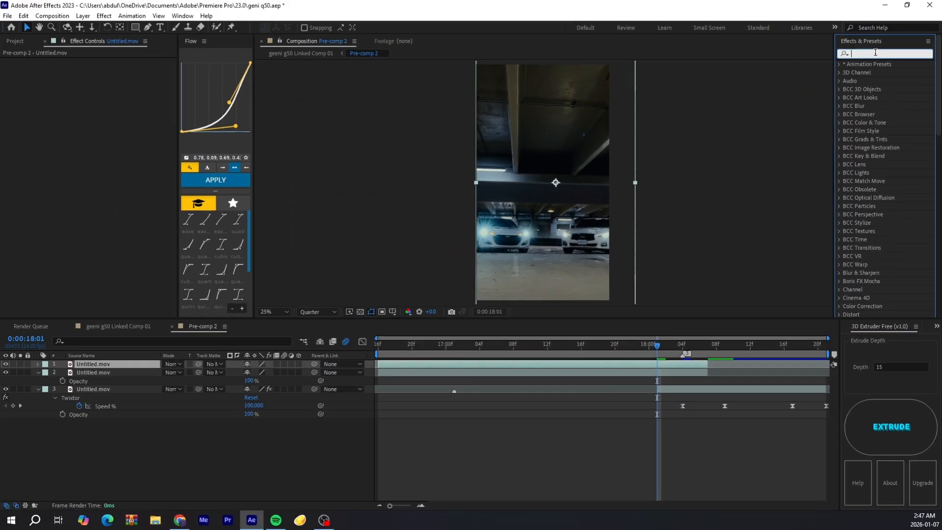
{"action": "type", "text": "luma key"}
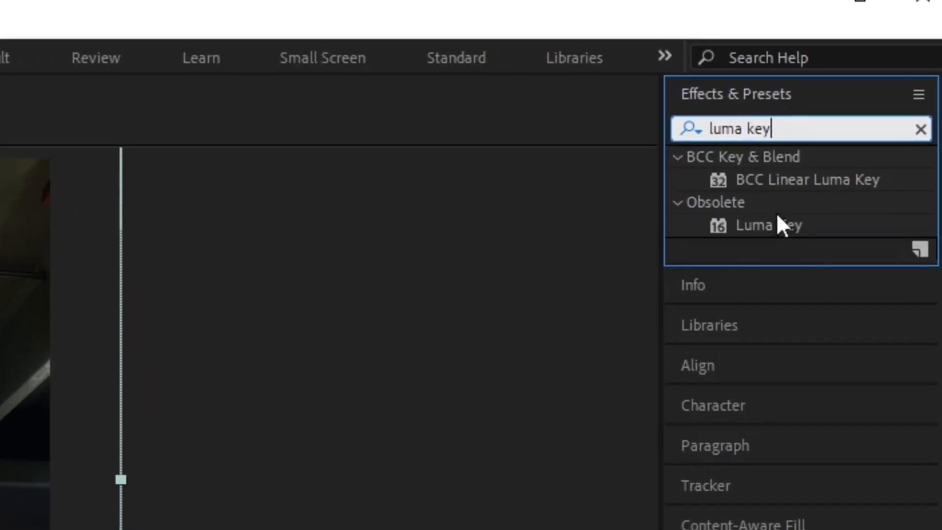
{"action": "left_click_drag", "start_coordinate": [876, 88], "coordinate": [490, 274]}
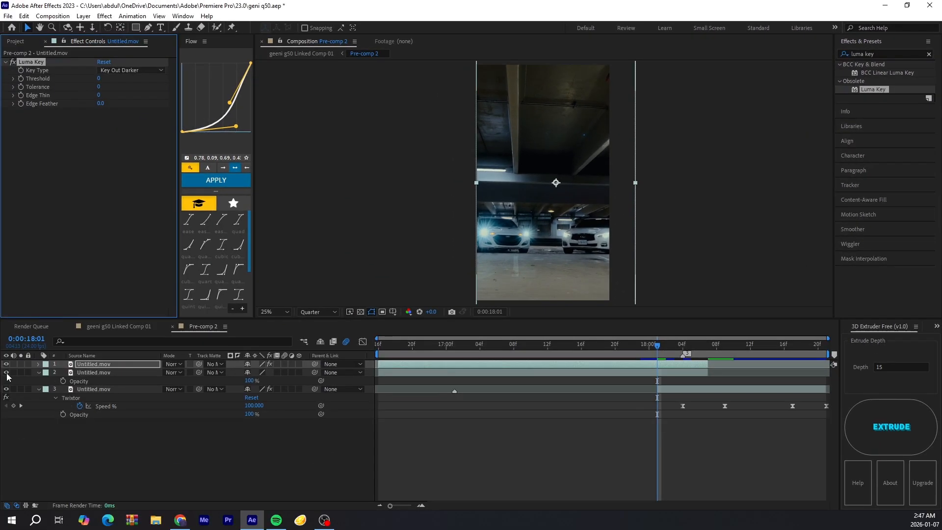
Hide the two clips beneath the keyed copy and set its Luma Key threshold to 169
{"action": "left_click", "coordinate": [6, 372]}
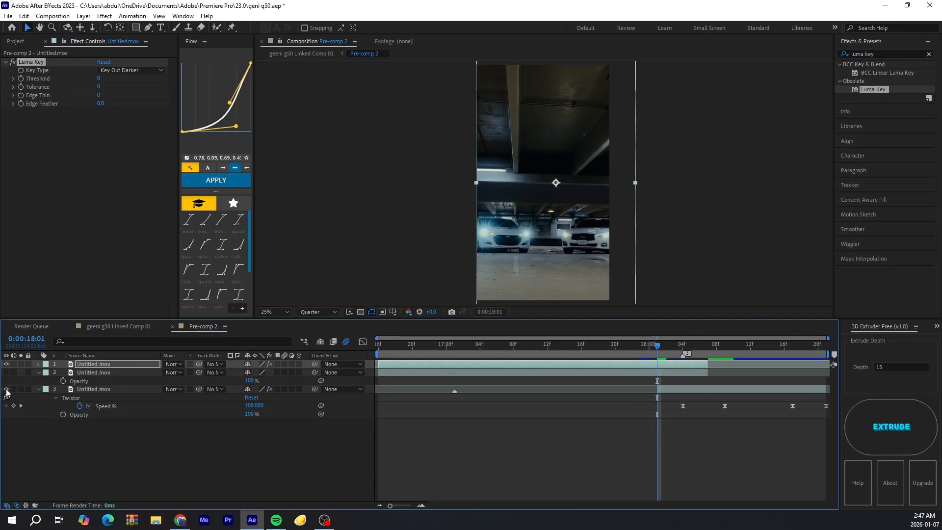
{"action": "left_click_drag", "start_coordinate": [97, 77], "coordinate": [198, 95]}
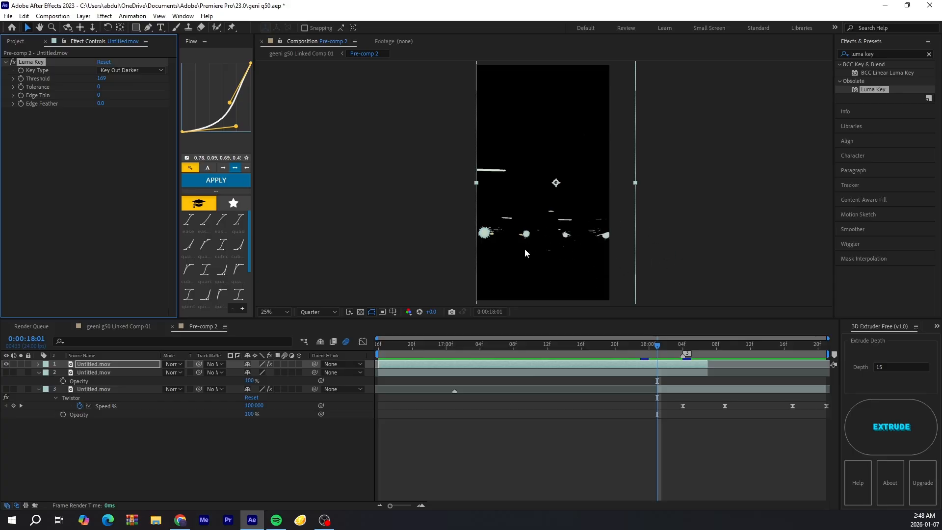
{"action": "key", "text": "ctrl+d"}
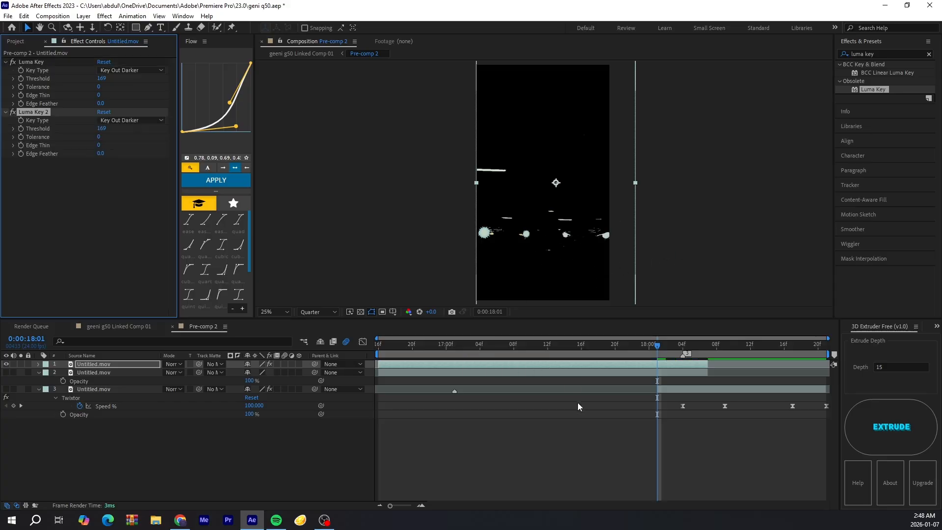
{"action": "key", "text": "ctrl+z"}
Duplicate the keyed layer and mask one car's inner headlight on each of the two copies with the Pen tool
{"action": "left_click", "coordinate": [573, 365]}
{"action": "key", "text": "ctrl+d"}
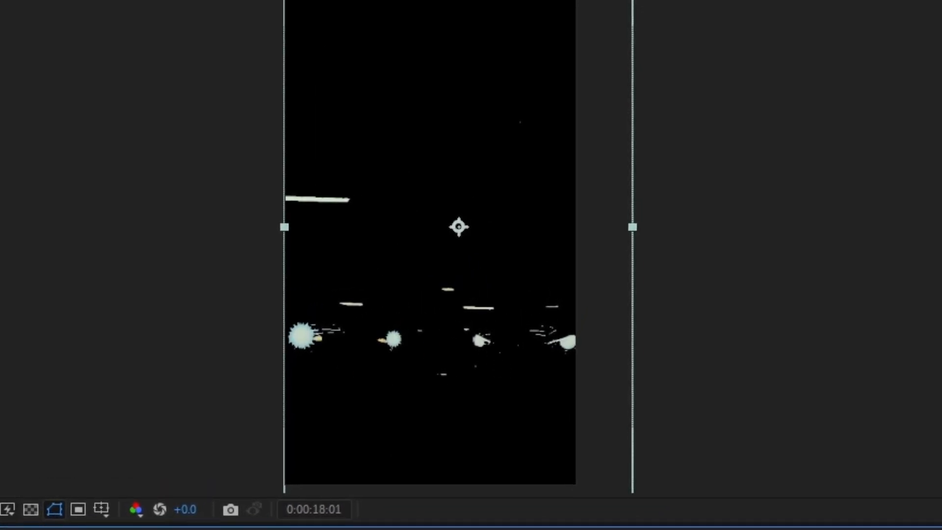
{"action": "left_click", "coordinate": [414, 320]}
{"action": "left_click", "coordinate": [366, 324]}
{"action": "left_click", "coordinate": [381, 366]}
{"action": "left_click", "coordinate": [448, 353]}
{"action": "left_click", "coordinate": [414, 320]}
{"action": "left_click", "coordinate": [500, 320]}
{"action": "left_click", "coordinate": [462, 320]}
{"action": "left_click", "coordinate": [467, 362]}
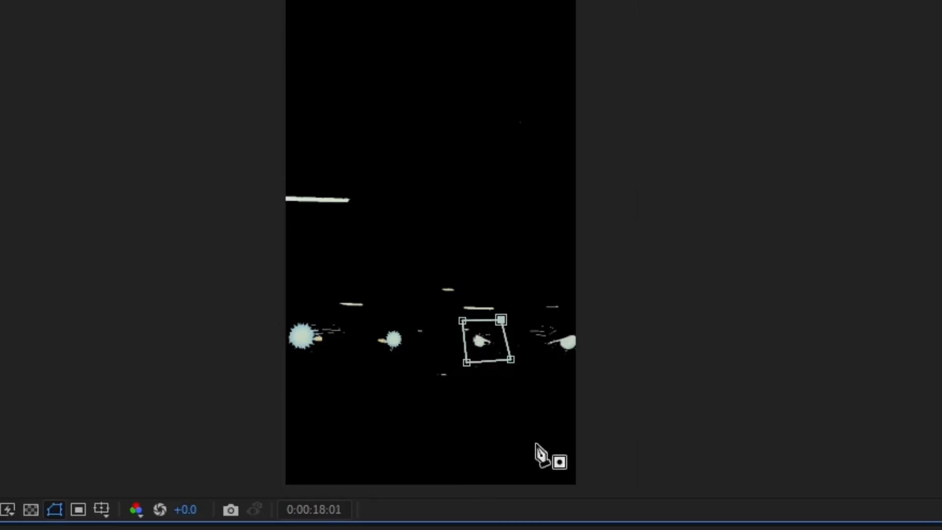
{"action": "left_click", "coordinate": [555, 471]}
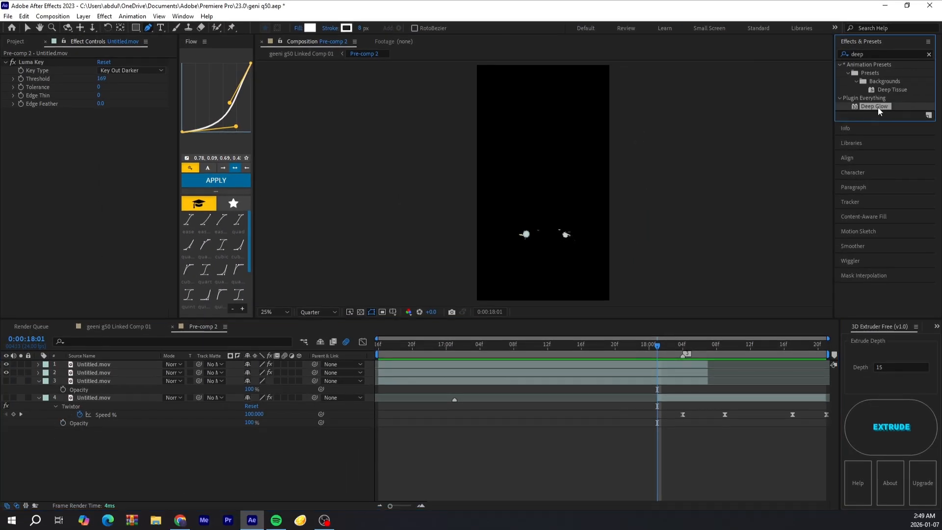
Apply Deep Glow with radius 366 and exposure 0.45 to one masked headlight layer and copy the effect to the other
{"action": "left_click_drag", "start_coordinate": [874, 107], "coordinate": [643, 371]}
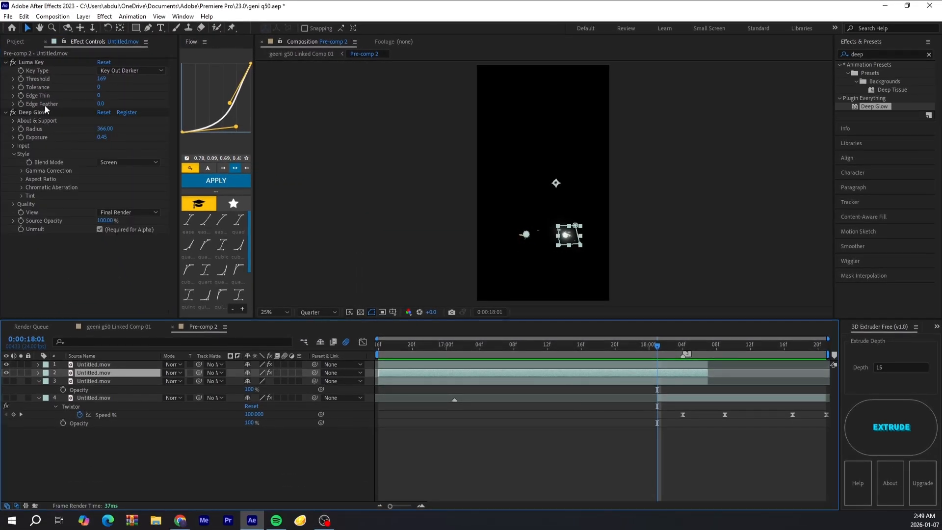
{"action": "left_click", "coordinate": [45, 113]}
{"action": "left_click", "coordinate": [538, 363]}
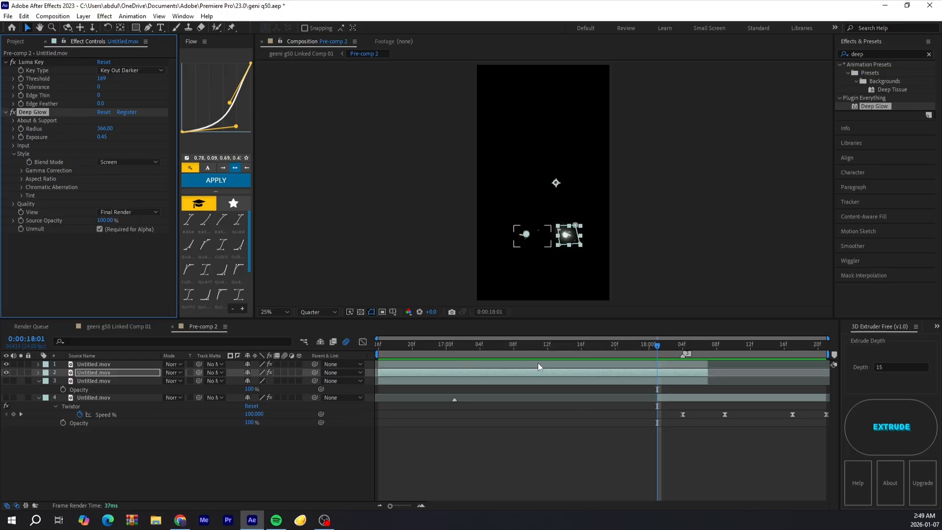
{"action": "key", "text": "ctrl+v"}
{"action": "left_click", "coordinate": [544, 380]}
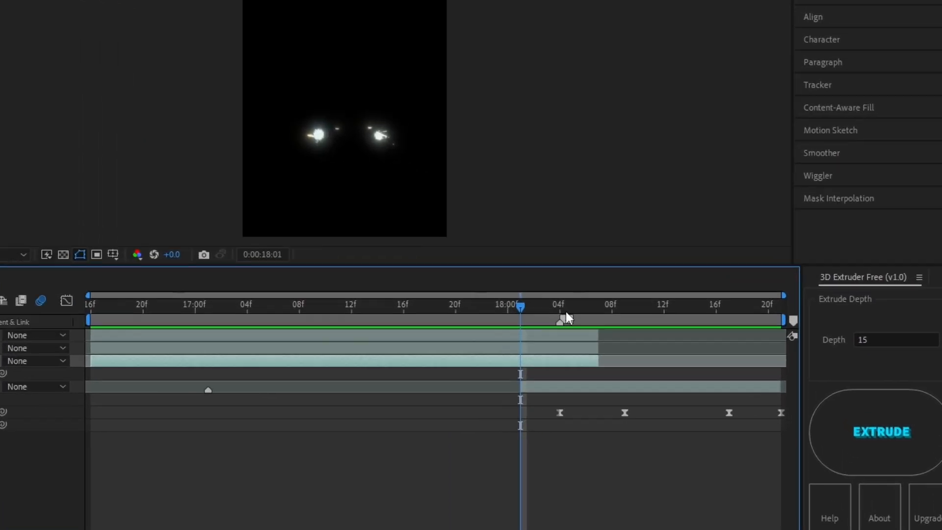
Draw a straight line on its own shape layer from each glowing headlight up to the matching car in the incoming clip
{"action": "left_click", "coordinate": [691, 346]}
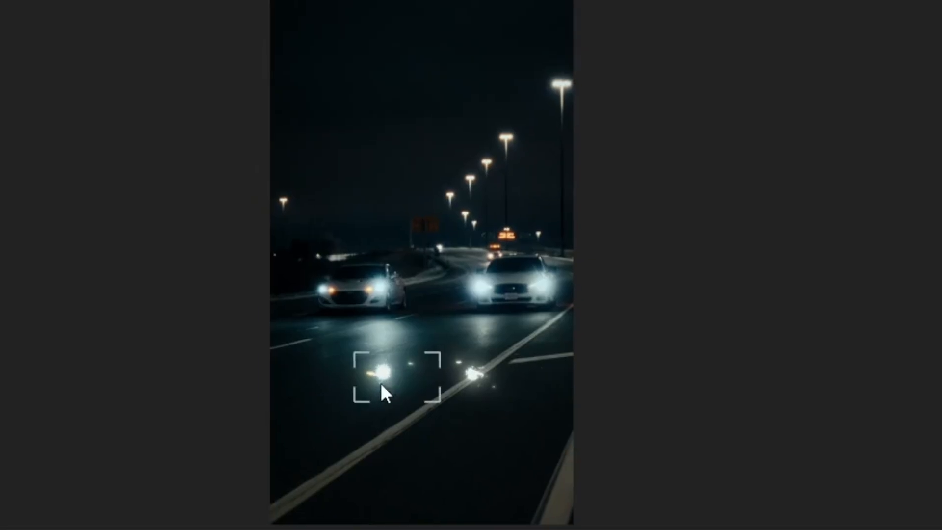
{"action": "left_click", "coordinate": [392, 376]}
{"action": "left_click", "coordinate": [477, 378]}
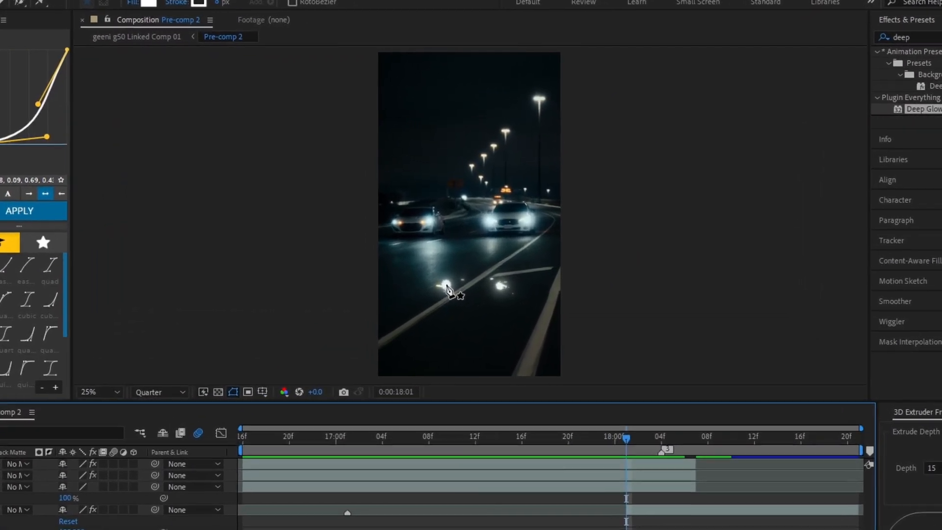
{"action": "left_click", "coordinate": [446, 286]}
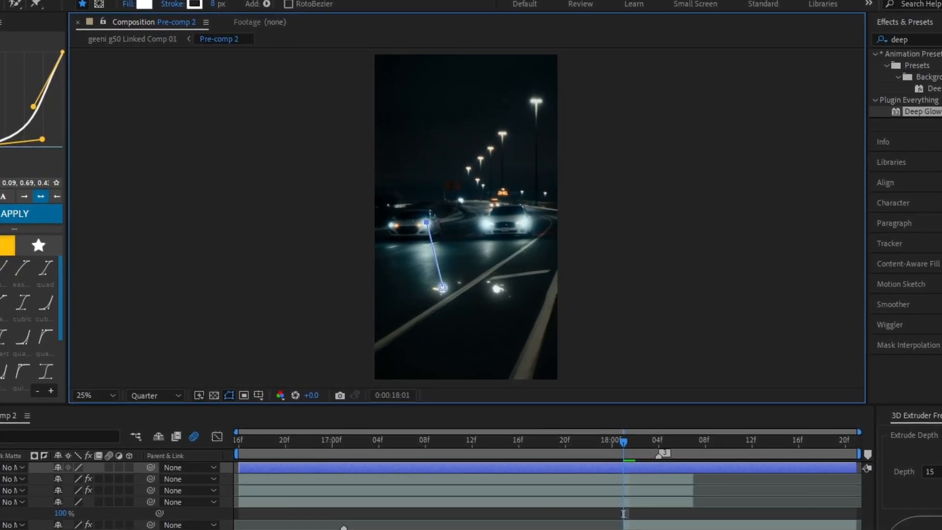
{"action": "left_click", "coordinate": [497, 289]}
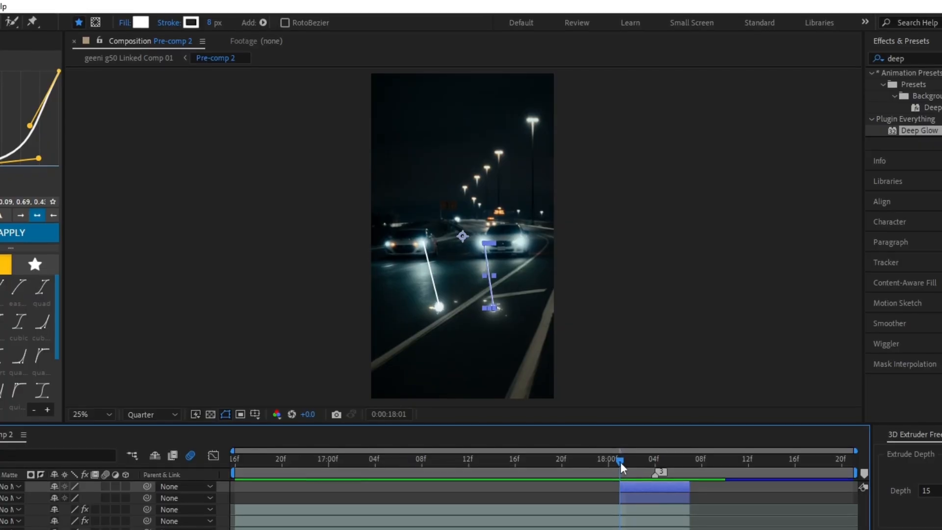
{"action": "left_click_drag", "start_coordinate": [625, 463], "coordinate": [679, 457]}
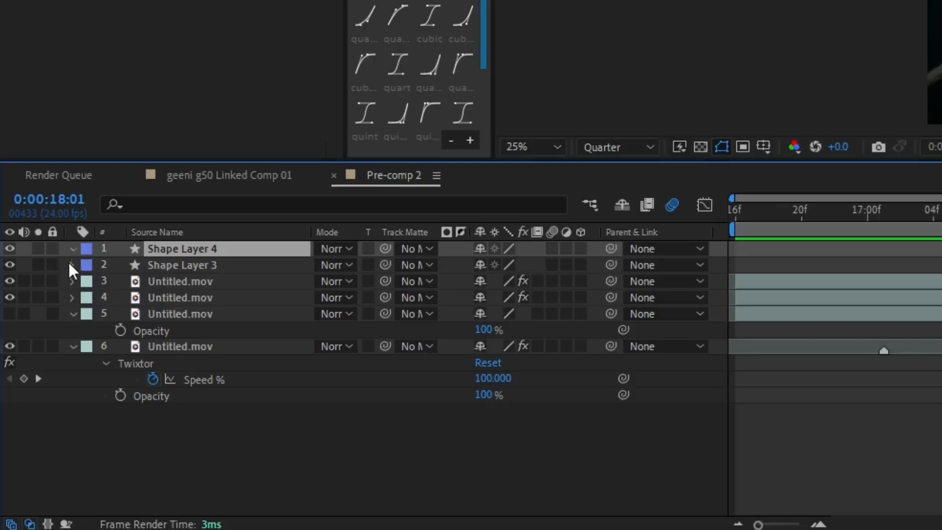
Expand Shape Layer 4 down to its path and set a Path keyframe at 0:00:18:01
{"action": "left_click", "coordinate": [73, 297]}
{"action": "left_click", "coordinate": [88, 266]}
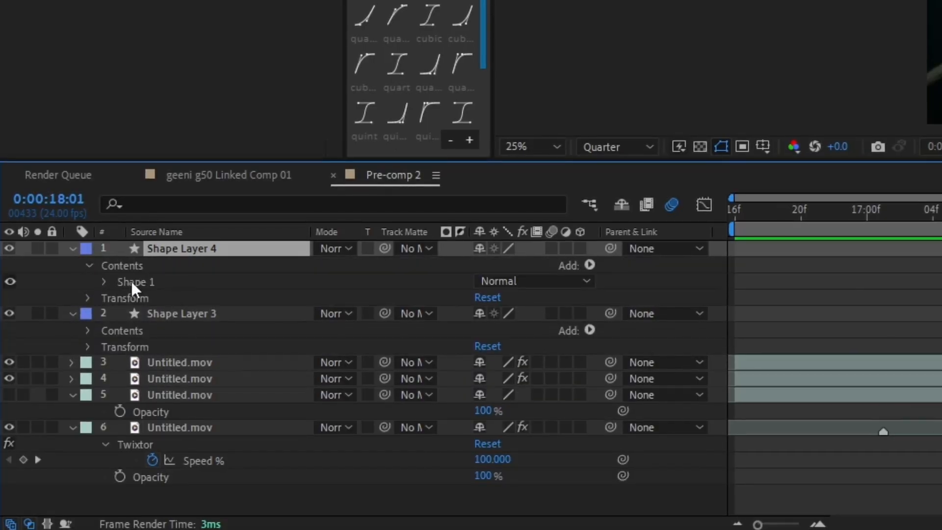
{"action": "left_click", "coordinate": [104, 281]}
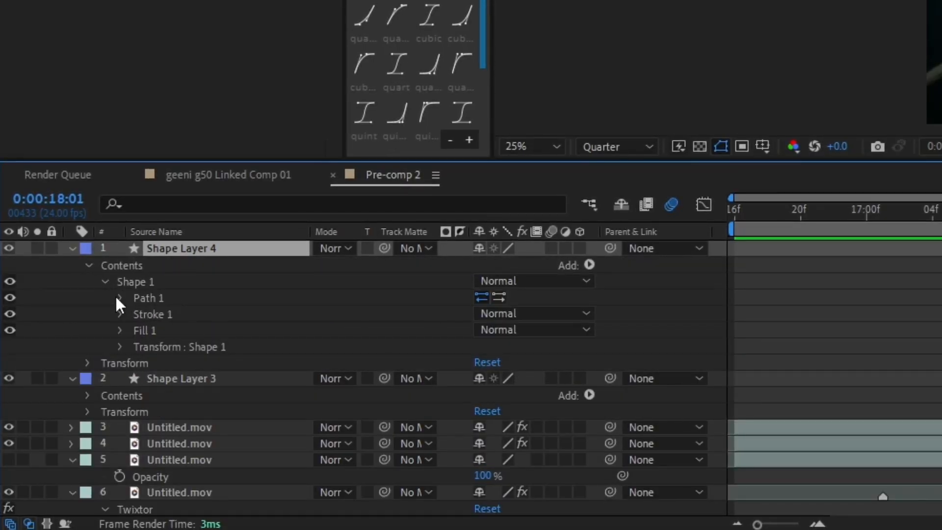
{"action": "left_click", "coordinate": [120, 297]}
{"action": "left_click", "coordinate": [152, 313]}
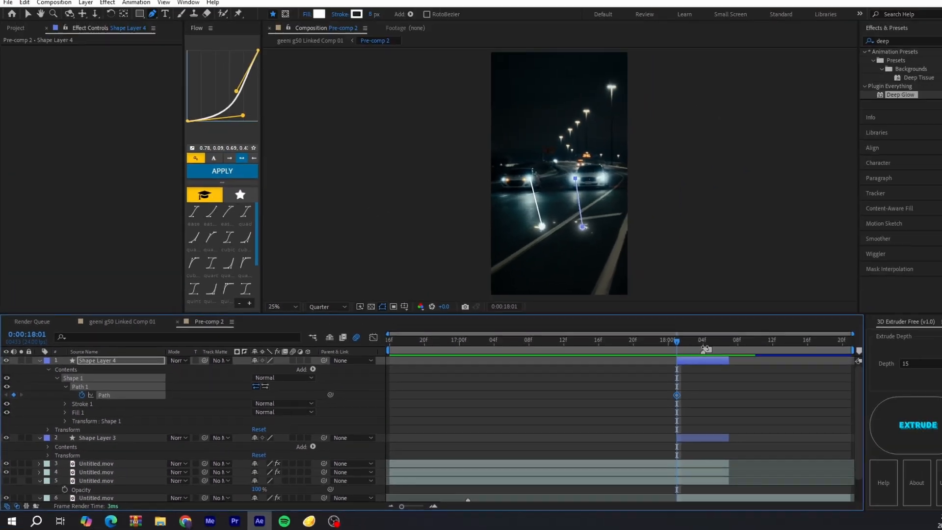
Keyframe the upper end of Shape Layer 4's line onto the white right-hand car's inner headlight at 0:00:18:06 and 0:00:18:04
{"action": "left_click", "coordinate": [699, 353]}
{"action": "left_click_drag", "start_coordinate": [700, 353], "coordinate": [708, 354]}
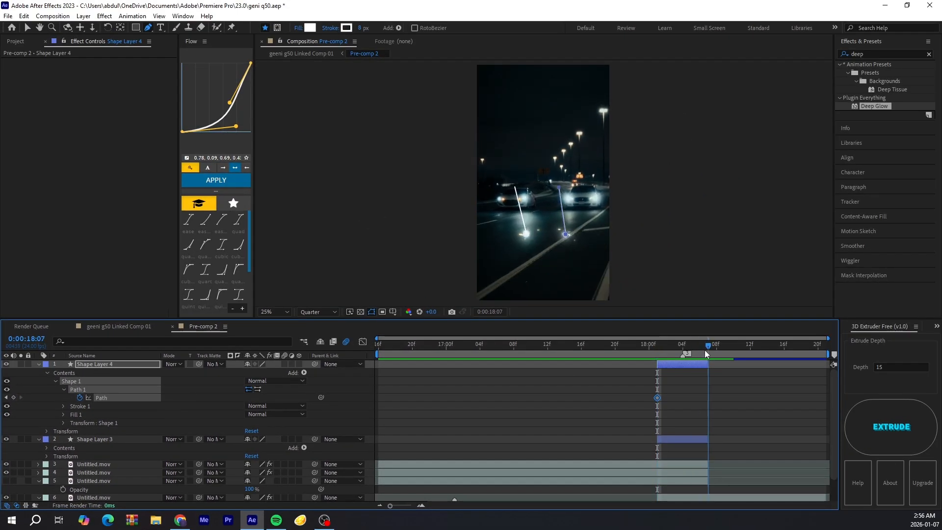
{"action": "key", "text": "Page_Up"}
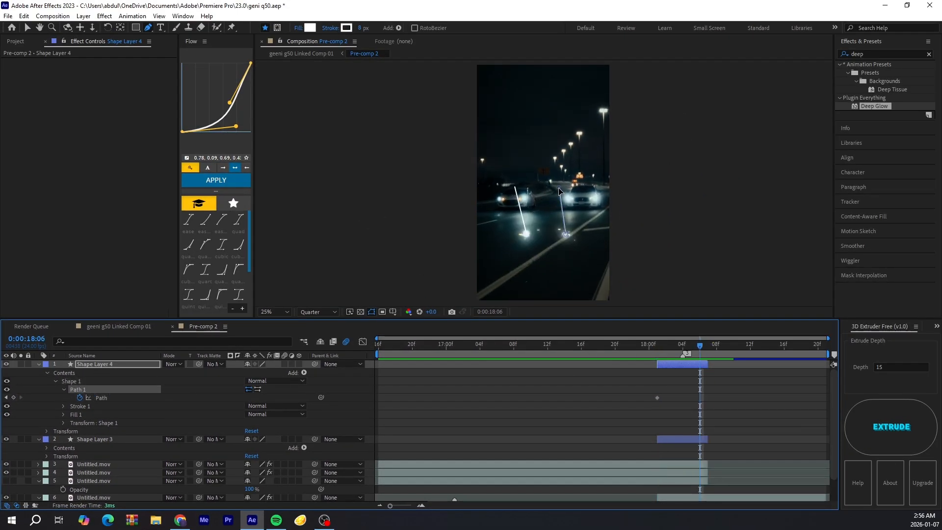
{"action": "left_click_drag", "start_coordinate": [558, 189], "coordinate": [571, 200]}
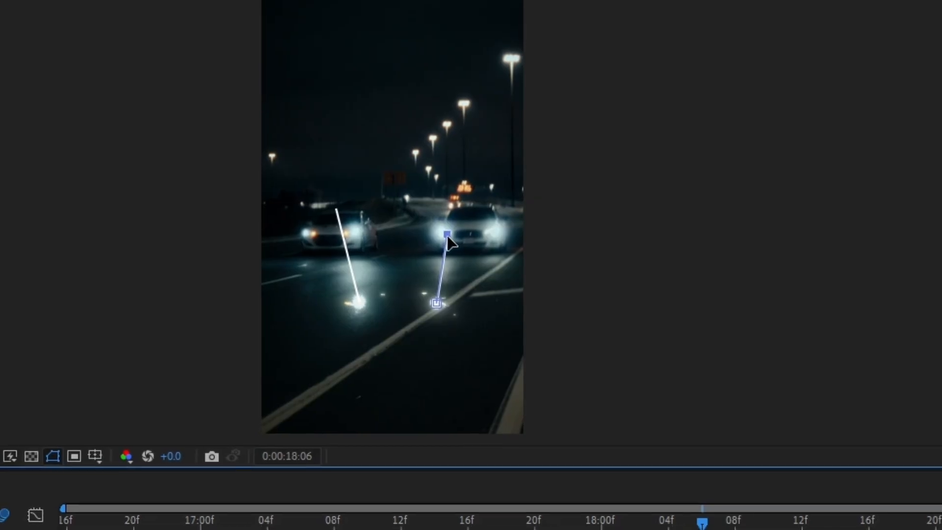
{"action": "key", "text": "Page_Up"}
{"action": "key", "text": "Page_Up"}
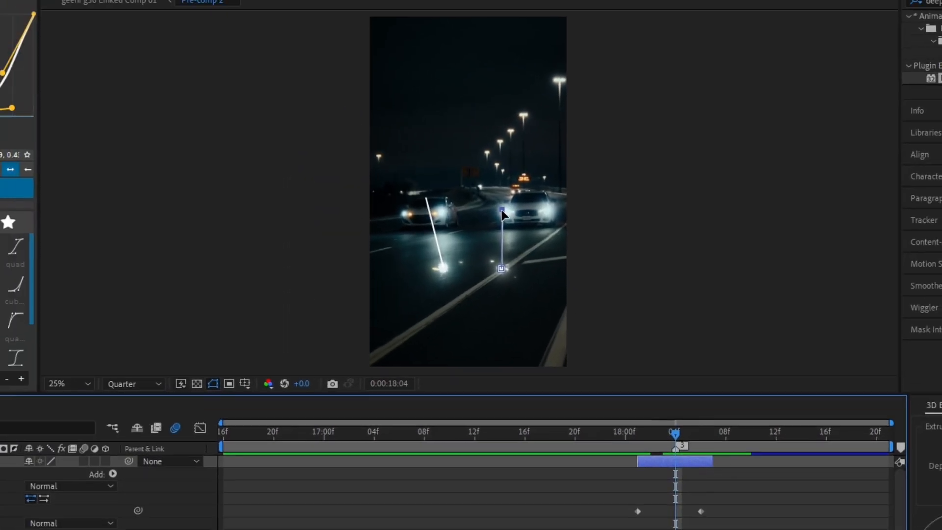
{"action": "left_click_drag", "start_coordinate": [501, 210], "coordinate": [508, 213]}
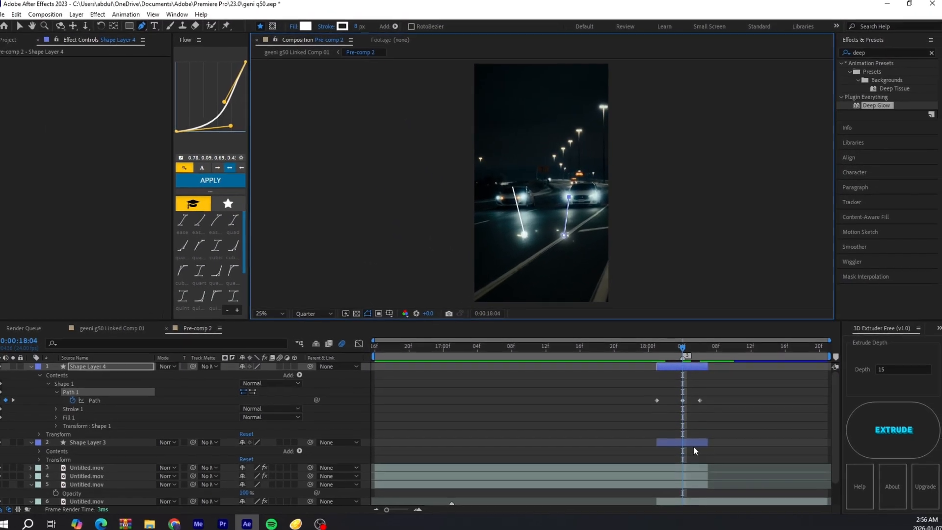
Expand Shape Layer 3 down to its path and set a Path keyframe at 0:00:18:04
{"action": "left_click", "coordinate": [693, 444]}
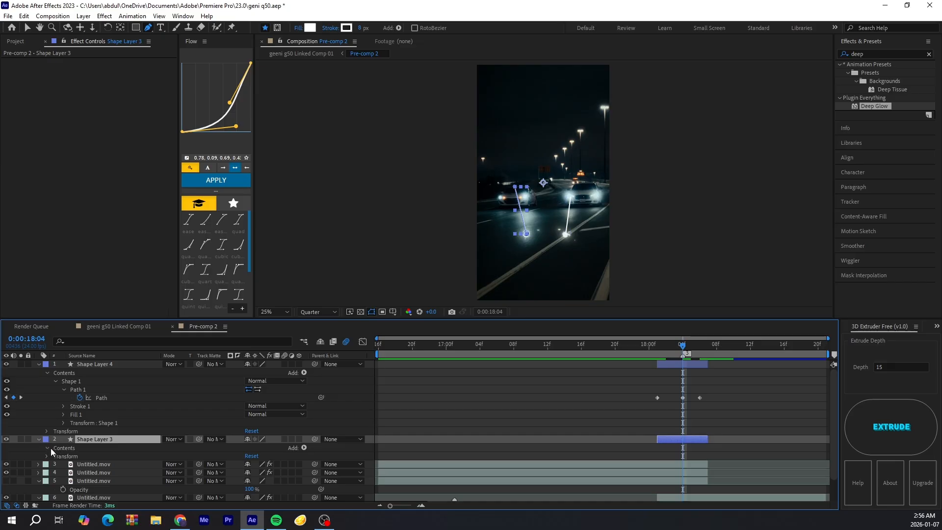
{"action": "left_click", "coordinate": [48, 447]}
{"action": "left_click", "coordinate": [56, 456]}
{"action": "left_click", "coordinate": [64, 464]}
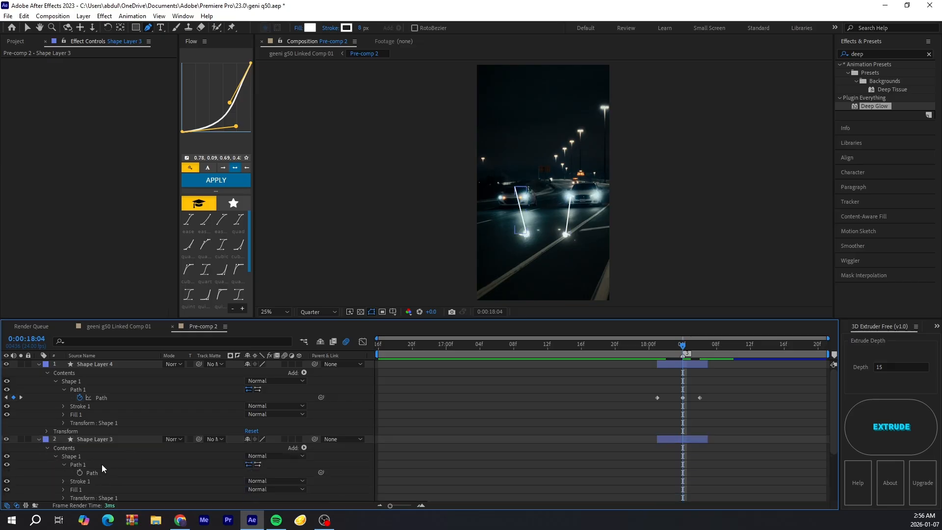
{"action": "left_click", "coordinate": [102, 464]}
{"action": "left_click", "coordinate": [80, 472]}
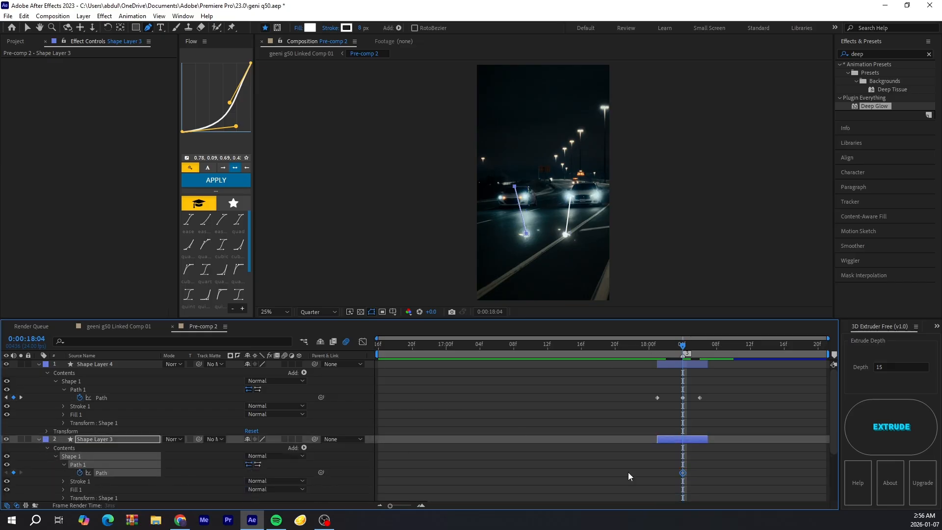
Move Shape Layer 3's first Path keyframe to 0:00:18:01 and keyframe the line's upper end onto the left car's inner headlight at 0:00:18:04 and 0:00:18:06
{"action": "left_click_drag", "start_coordinate": [682, 472], "coordinate": [664, 473]}
{"action": "left_click_drag", "start_coordinate": [514, 188], "coordinate": [526, 195]}
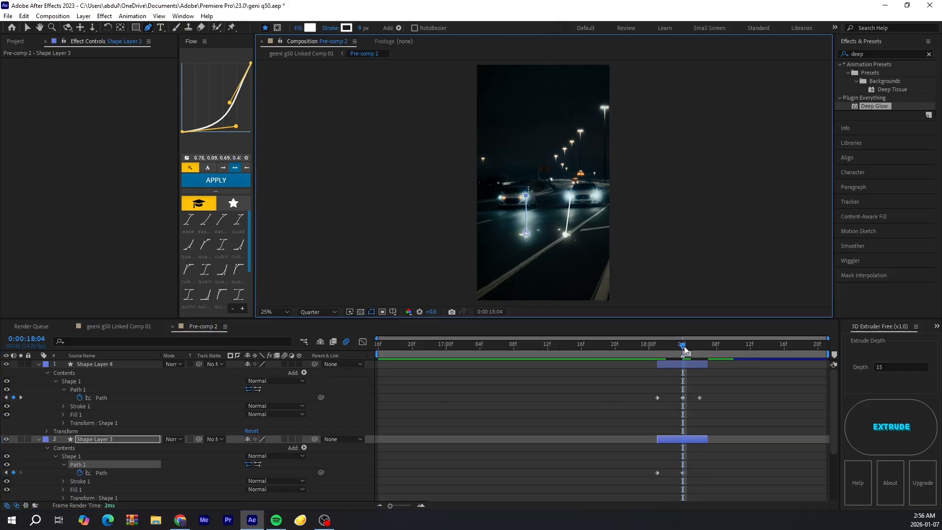
{"action": "left_click_drag", "start_coordinate": [684, 346], "coordinate": [701, 350]}
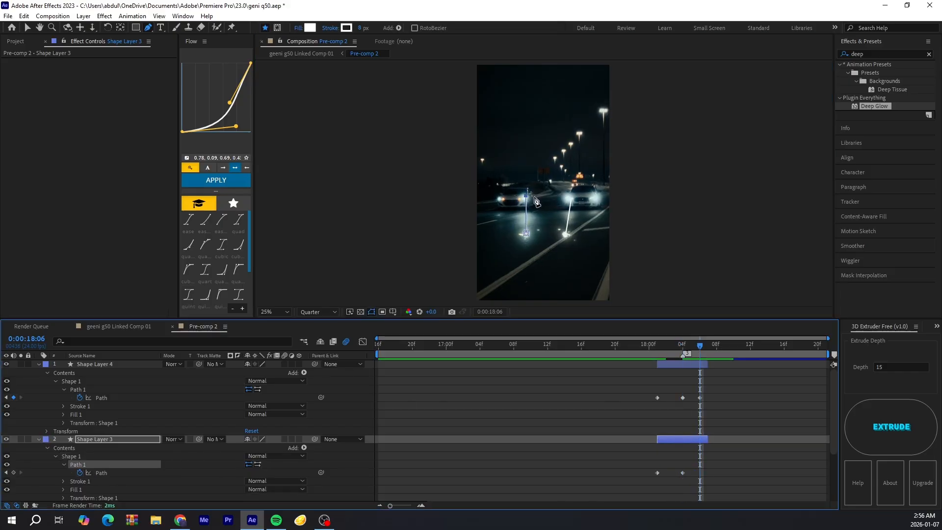
{"action": "left_click_drag", "start_coordinate": [526, 196], "coordinate": [525, 198]}
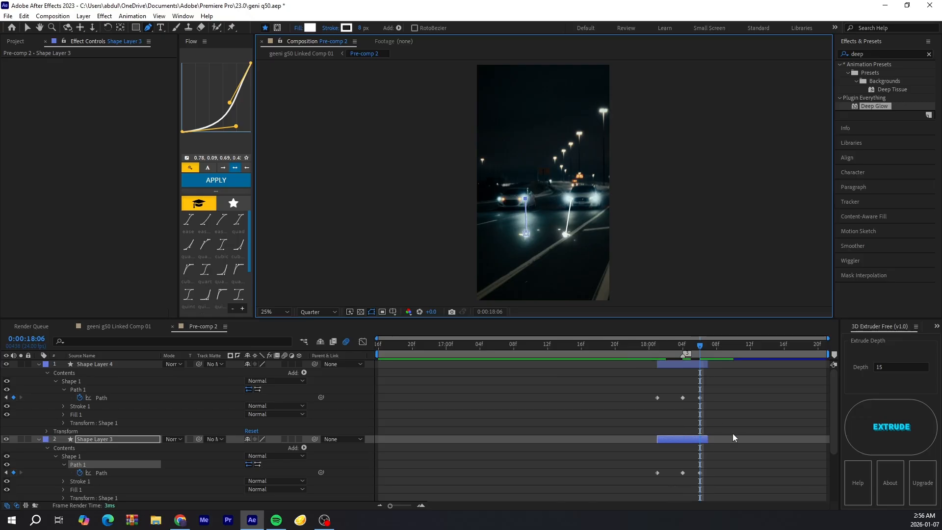
Add Trim Paths to Shape Layer 4 and set keyframes for its Start and End at 0:00:18:01
{"action": "left_click", "coordinate": [40, 366]}
{"action": "left_click", "coordinate": [304, 373]}
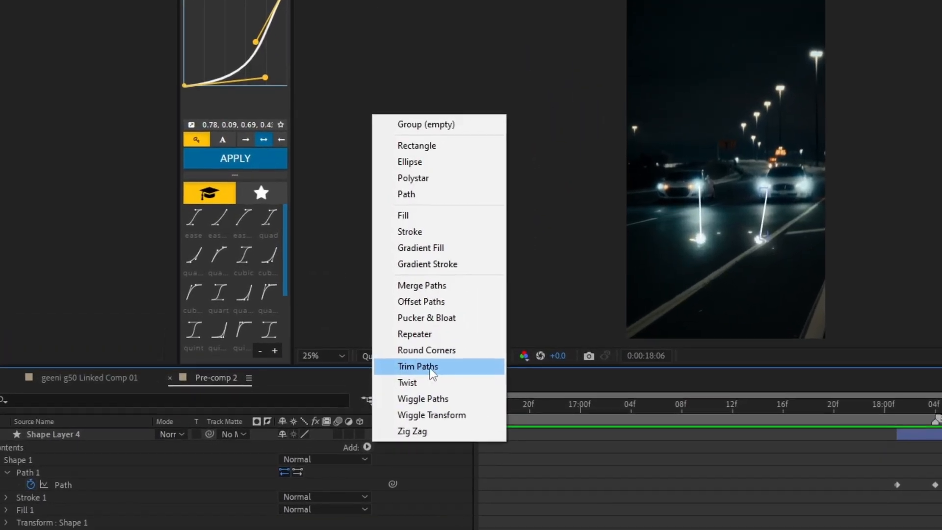
{"action": "left_click", "coordinate": [431, 371]}
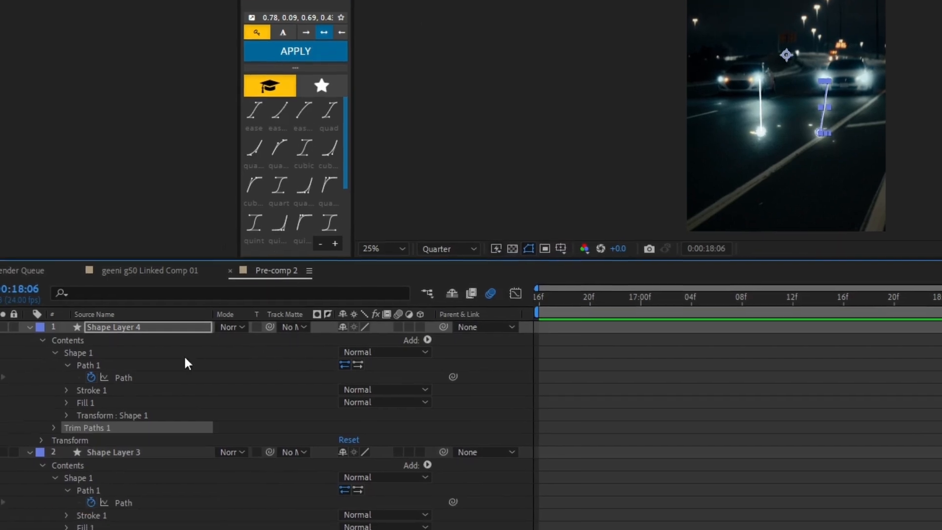
{"action": "left_click", "coordinate": [70, 400]}
{"action": "scroll", "coordinate": [248, 374], "scroll_direction": "down", "scroll_amount": 1}
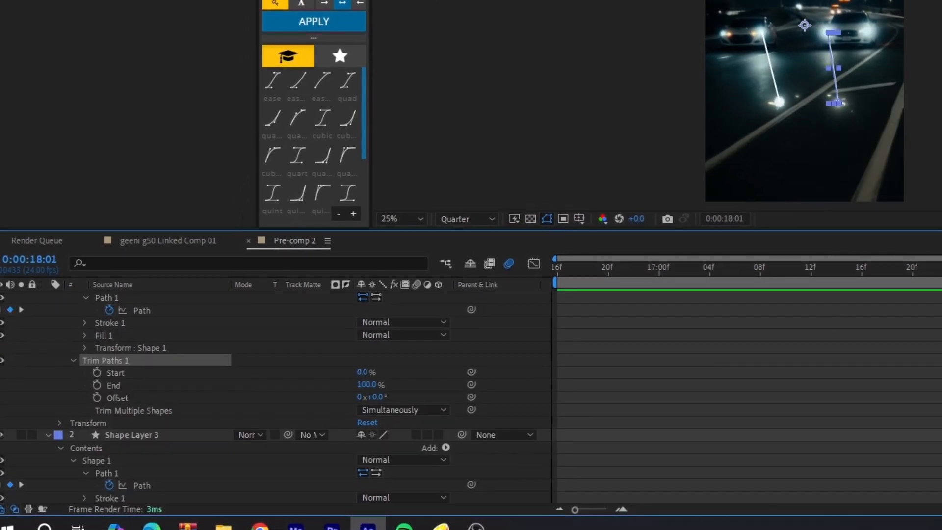
{"action": "left_click", "coordinate": [96, 372]}
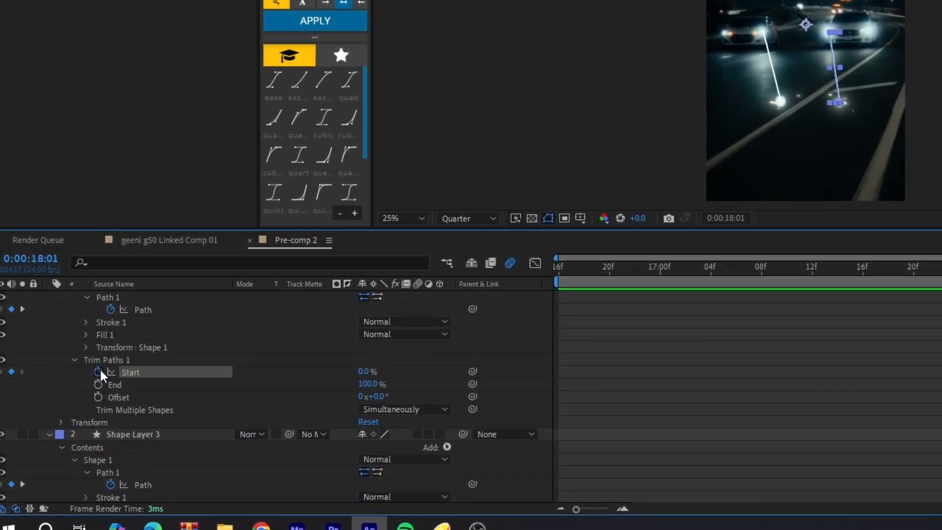
{"action": "left_click", "coordinate": [97, 385]}
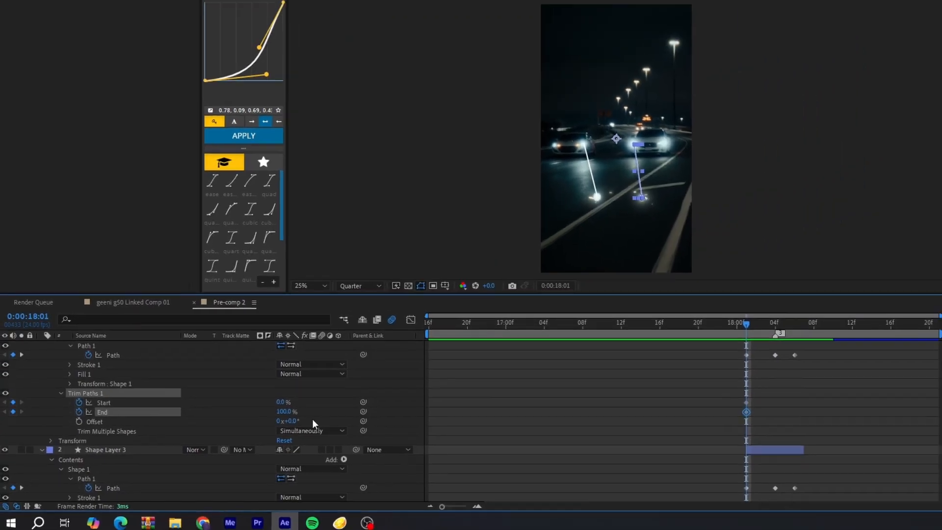
Animate Shape Layer 4's Trim Paths Start and End from 0% at 0:00:18:01 to 100% at 0:00:18:06
{"action": "left_click_drag", "start_coordinate": [256, 425], "coordinate": [166, 428]}
{"action": "left_click_drag", "start_coordinate": [678, 346], "coordinate": [699, 352]}
{"action": "left_click_drag", "start_coordinate": [250, 415], "coordinate": [492, 417]}
Add Trim Paths to Shape Layer 3 and set keyframes for its Start and End at 0:00:18:06
{"action": "scroll", "coordinate": [134, 437], "scroll_direction": "down", "scroll_amount": 1}
{"action": "scroll", "coordinate": [134, 437], "scroll_direction": "down", "scroll_amount": 1}
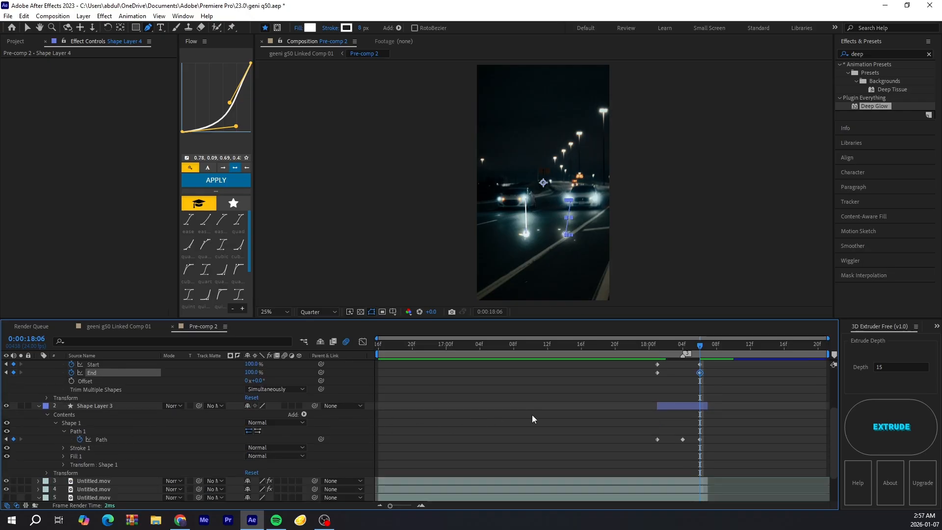
{"action": "left_click", "coordinate": [304, 414]}
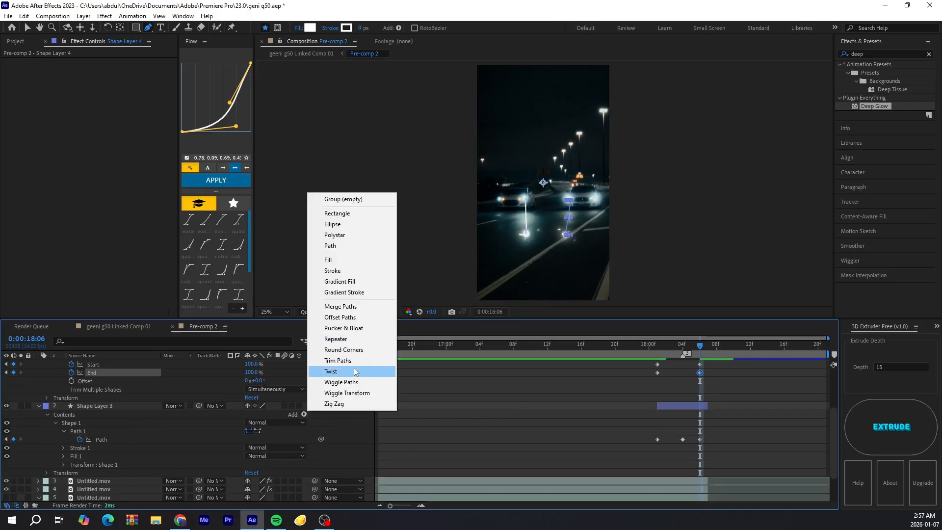
{"action": "left_click", "coordinate": [339, 362]}
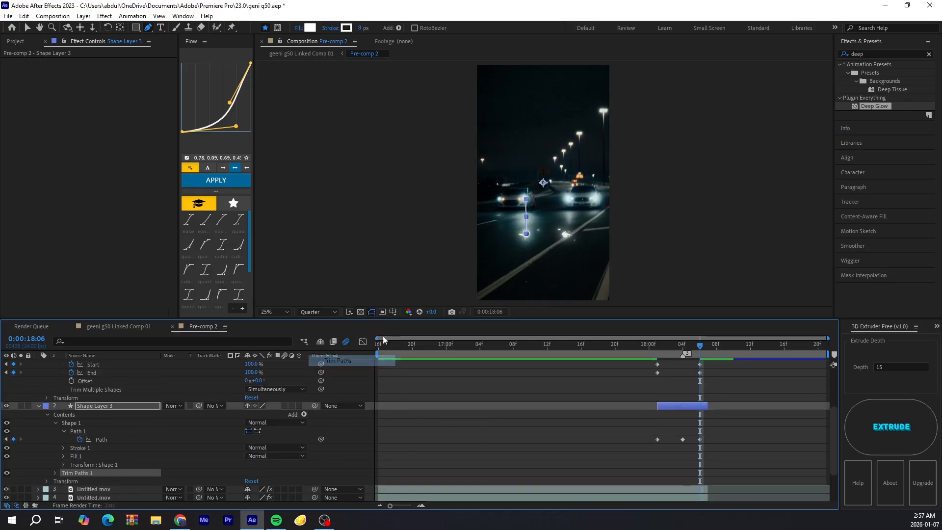
{"action": "left_click", "coordinate": [55, 472]}
{"action": "scroll", "coordinate": [73, 405], "scroll_direction": "down", "scroll_amount": 3}
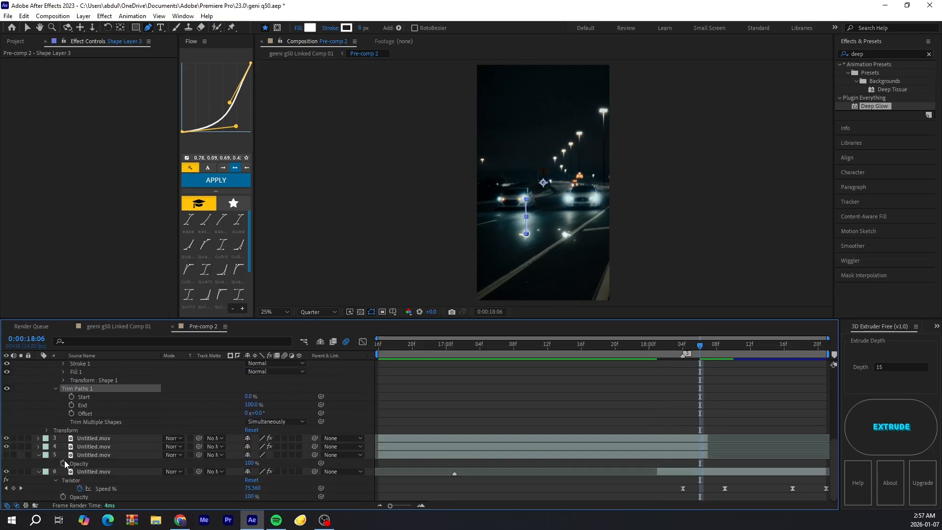
{"action": "left_click", "coordinate": [72, 397]}
{"action": "left_click", "coordinate": [72, 405]}
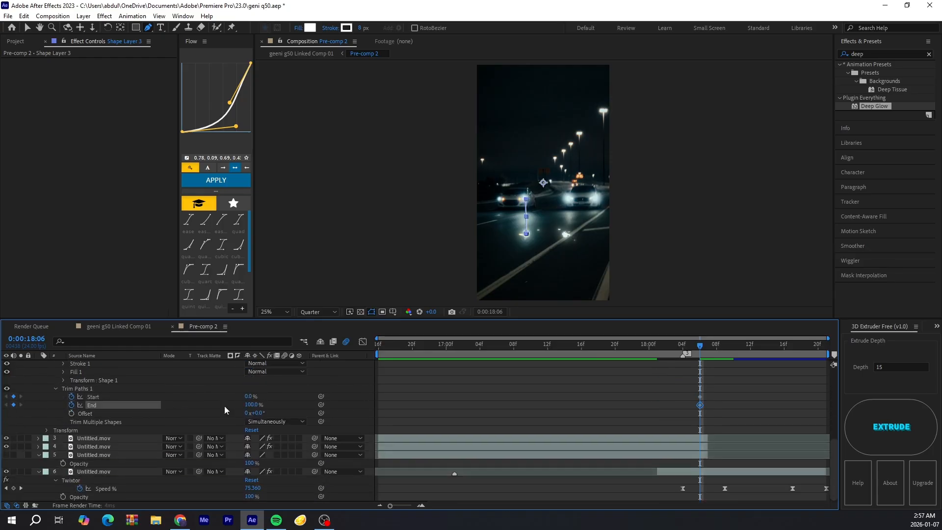
Set Shape Layer 3's Trim Paths Start to 100% at 0:00:18:06, and both Start and End to 0% at 0:00:18:01
{"action": "left_click_drag", "start_coordinate": [248, 396], "coordinate": [338, 396]}
{"action": "left_click_drag", "start_coordinate": [701, 353], "coordinate": [660, 352]}
{"action": "scroll", "coordinate": [665, 352], "scroll_direction": "up", "scroll_amount": 4}
{"action": "scroll", "coordinate": [340, 431], "scroll_direction": "down", "scroll_amount": 2}
{"action": "left_click", "coordinate": [251, 447]}
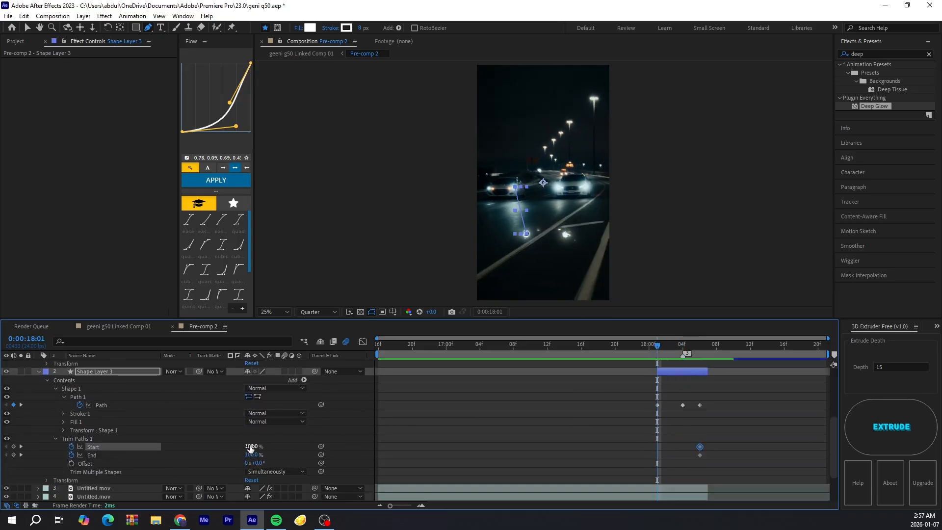
{"action": "type", "text": "0"}
{"action": "key", "text": "Return"}
{"action": "left_click", "coordinate": [251, 454]}
{"action": "type", "text": "0"}
{"action": "key", "text": "Return"}
{"action": "key", "text": "ctrl+d"}
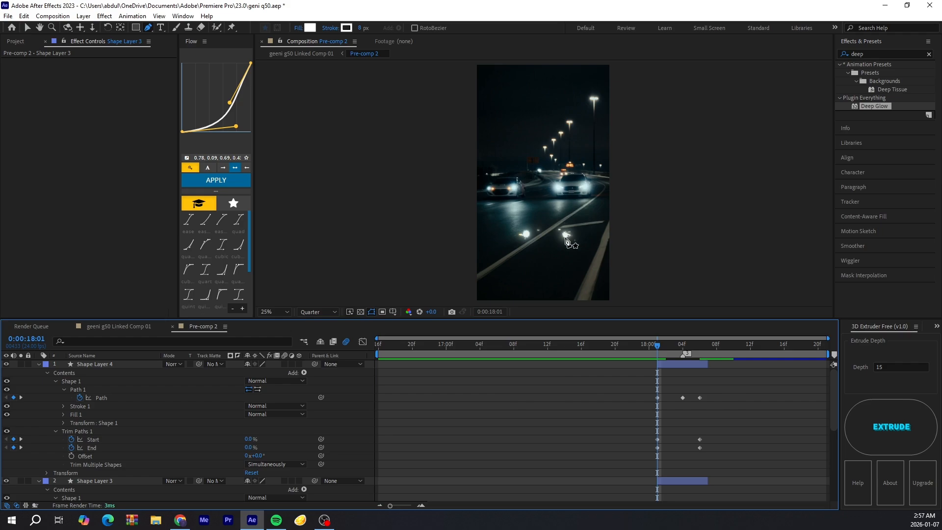
Apply Easy Ease to the Trim Paths Start and End keyframes of Shape Layer 4
{"action": "key", "text": "v"}
{"action": "left_click_drag", "start_coordinate": [741, 439], "coordinate": [615, 442]}
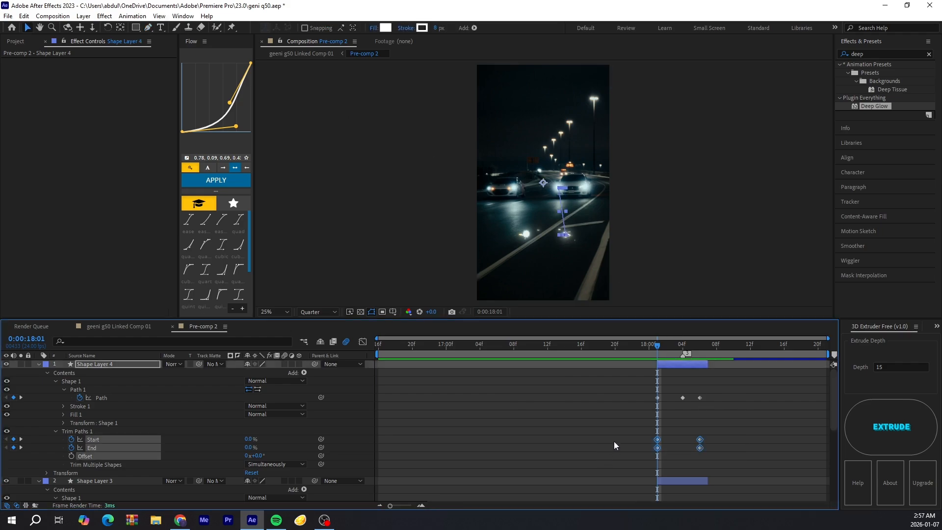
{"action": "scroll", "coordinate": [742, 458], "scroll_direction": "down", "scroll_amount": 4}
{"action": "scroll", "coordinate": [742, 458], "scroll_direction": "up", "scroll_amount": 4}
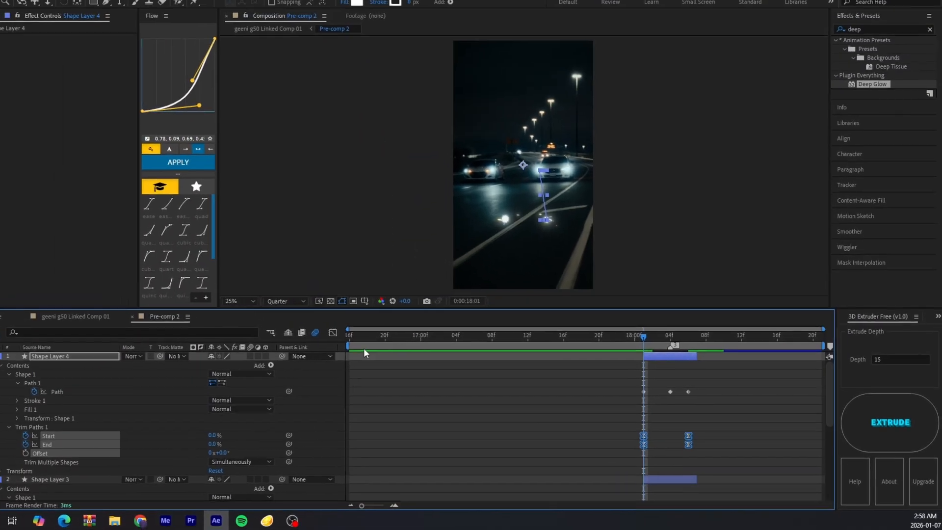
{"action": "left_click", "coordinate": [110, 288]}
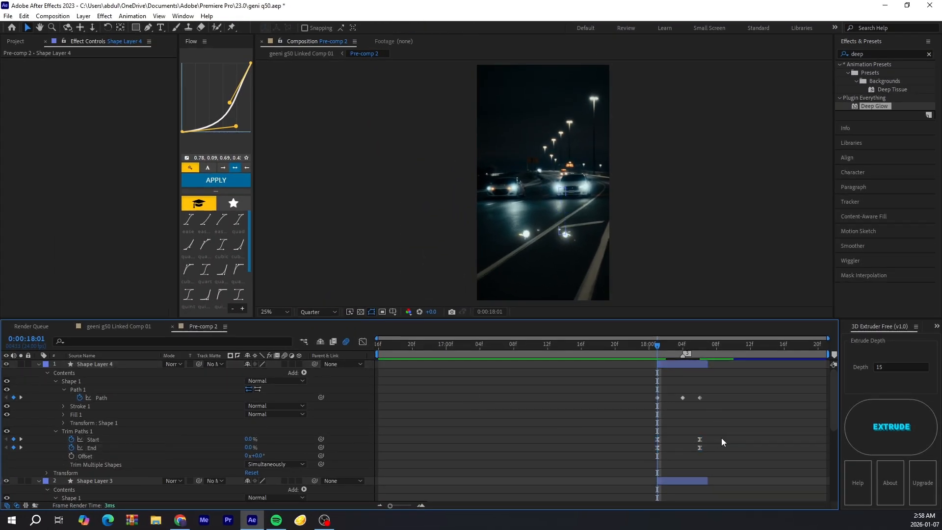
Shape a Flow S-curve starting with 0.77, 0.05, 0.33 and apply it to Shape Layer 4's Trim Paths keyframes, checking the value graph
{"action": "left_click_drag", "start_coordinate": [723, 437], "coordinate": [646, 442]}
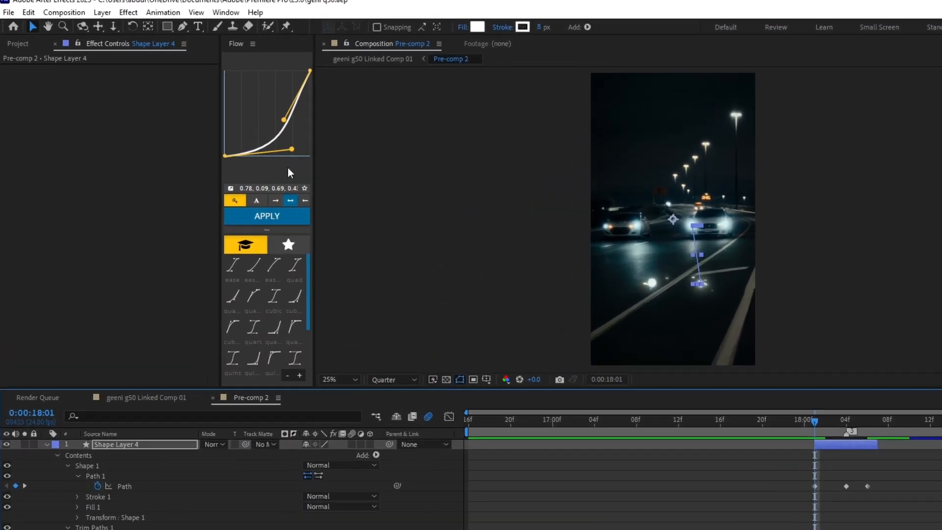
{"action": "left_click_drag", "start_coordinate": [284, 120], "coordinate": [252, 74]}
{"action": "left_click_drag", "start_coordinate": [292, 149], "coordinate": [291, 151]}
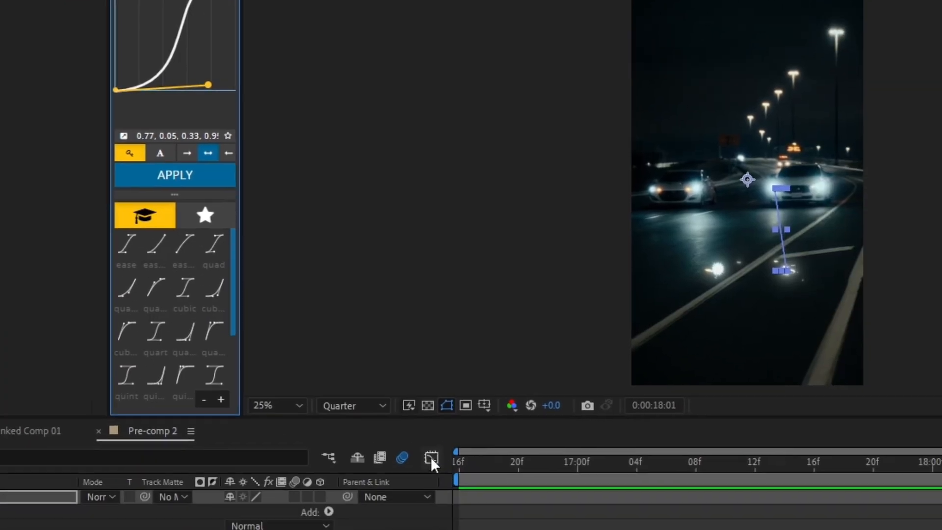
{"action": "left_click", "coordinate": [431, 457]}
{"action": "left_click", "coordinate": [620, 289]}
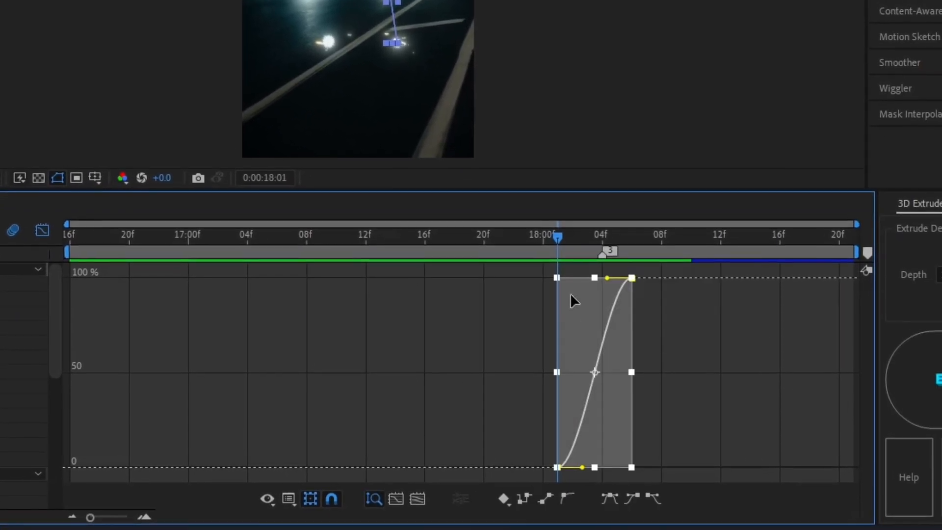
{"action": "left_click", "coordinate": [43, 229]}
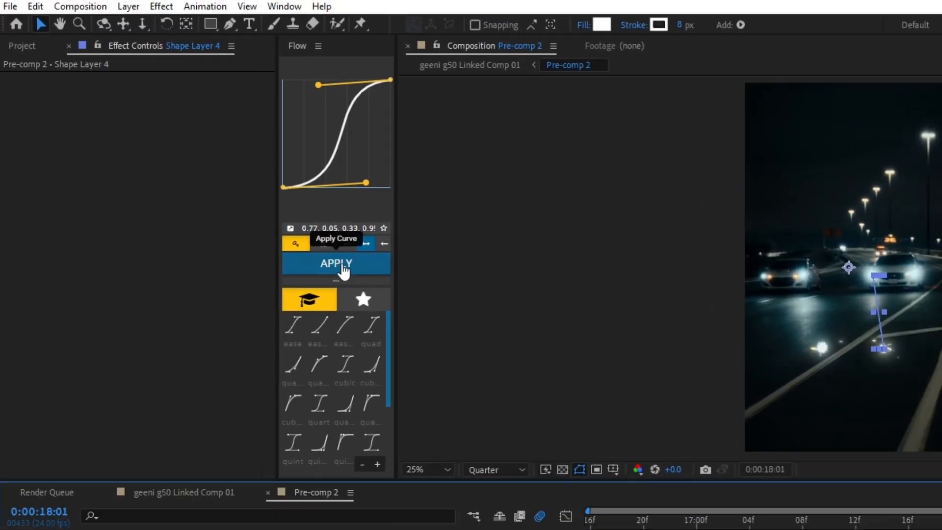
{"action": "left_click", "coordinate": [300, 249]}
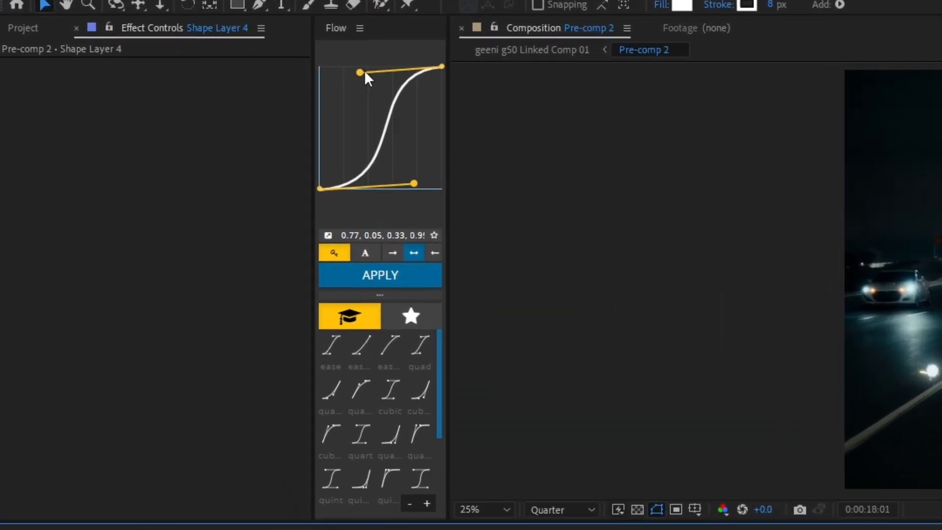
Steepen the Flow curve for Shape Layer 4's trim animation to values starting with 0.93, -0.14, 0.40
{"action": "left_click_drag", "start_coordinate": [364, 72], "coordinate": [374, 92]}
{"action": "left_click_drag", "start_coordinate": [419, 187], "coordinate": [438, 208]}
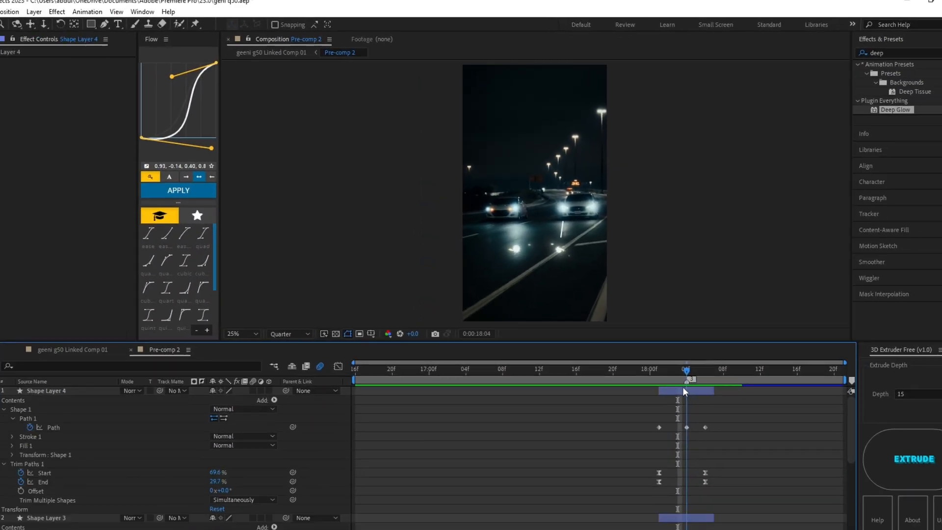
Give Shape Layer 3's Trim Paths Start and End keyframes the same easing as Shape Layer 4's
{"action": "left_click_drag", "start_coordinate": [718, 451], "coordinate": [626, 470]}
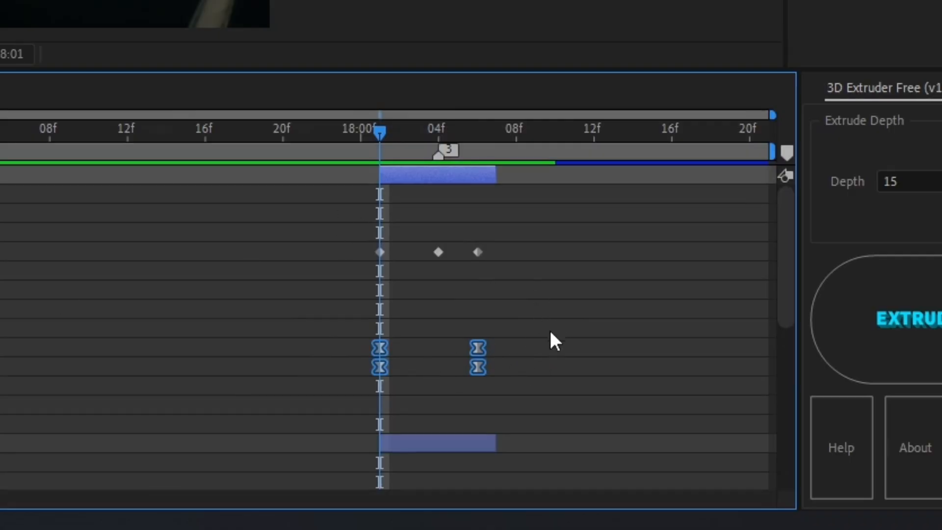
{"action": "scroll", "coordinate": [523, 293], "scroll_direction": "down", "scroll_amount": 3}
{"action": "scroll", "coordinate": [470, 461], "scroll_direction": "down", "scroll_amount": 1}
{"action": "left_click_drag", "start_coordinate": [509, 378], "coordinate": [303, 413]}
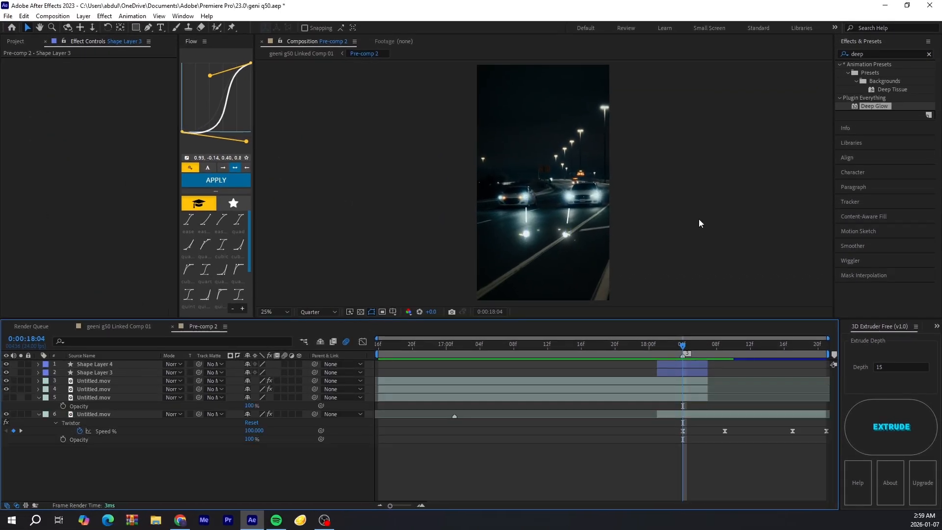
Copy the Deep Glow effect from the headlight layer 4 (Untitled.mov) onto Shape Layer 4 and Shape Layer 3
{"action": "left_click", "coordinate": [622, 390]}
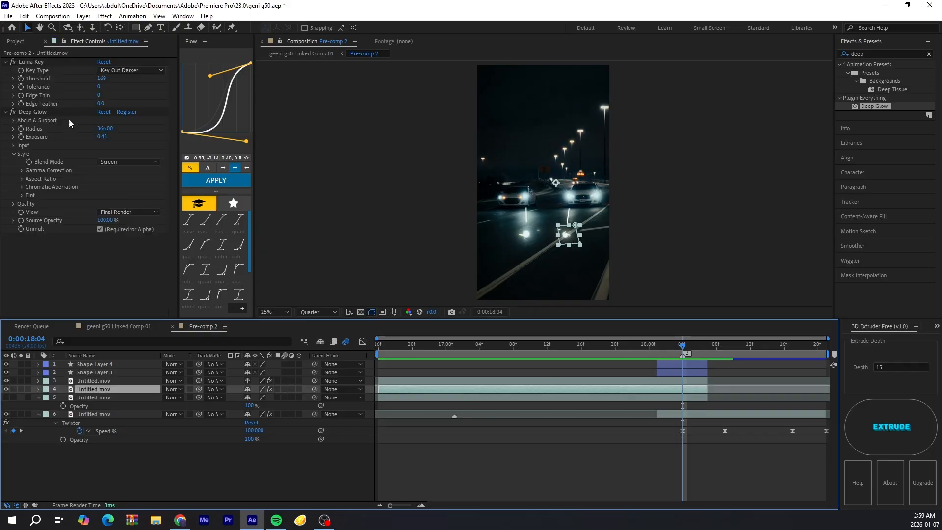
{"action": "left_click", "coordinate": [32, 113]}
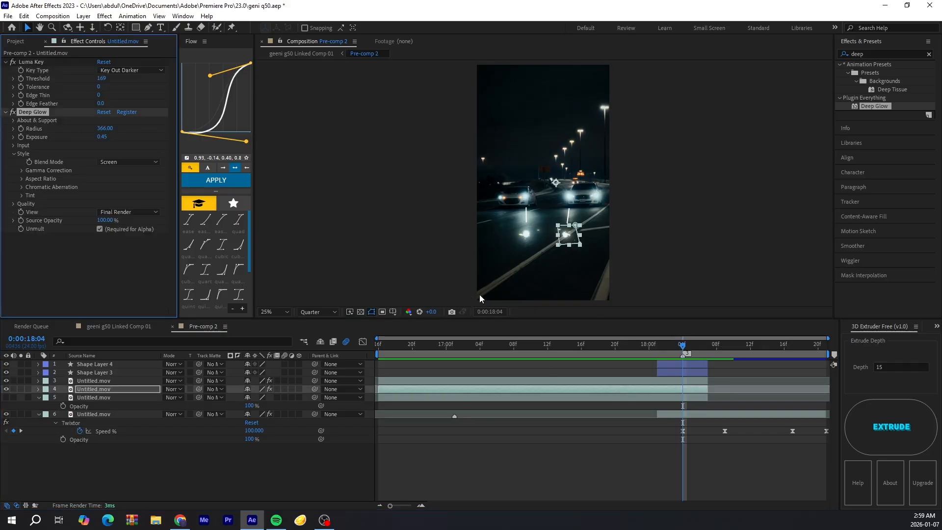
{"action": "left_click", "coordinate": [691, 366]}
{"action": "left_click", "coordinate": [691, 371], "text": "shift"}
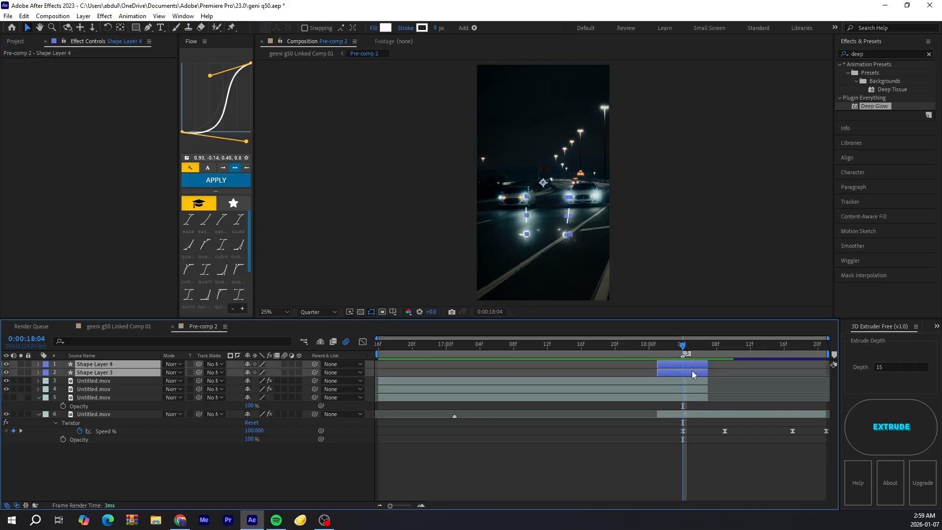
{"action": "key", "text": "ctrl+v"}
{"action": "left_click", "coordinate": [723, 371]}
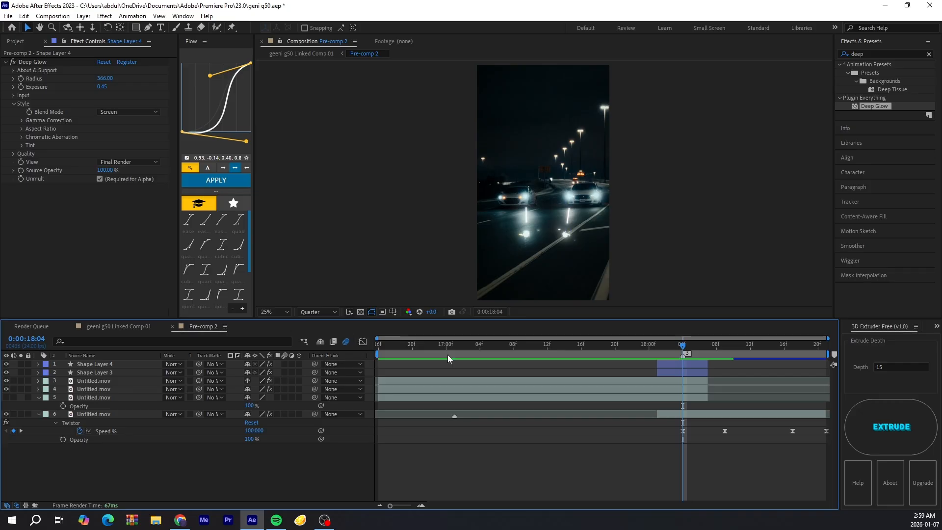
Enable motion blur on both Shape Layer 4 and Shape Layer 3
{"action": "left_click", "coordinate": [664, 365]}
{"action": "left_click", "coordinate": [674, 372], "text": "shift"}
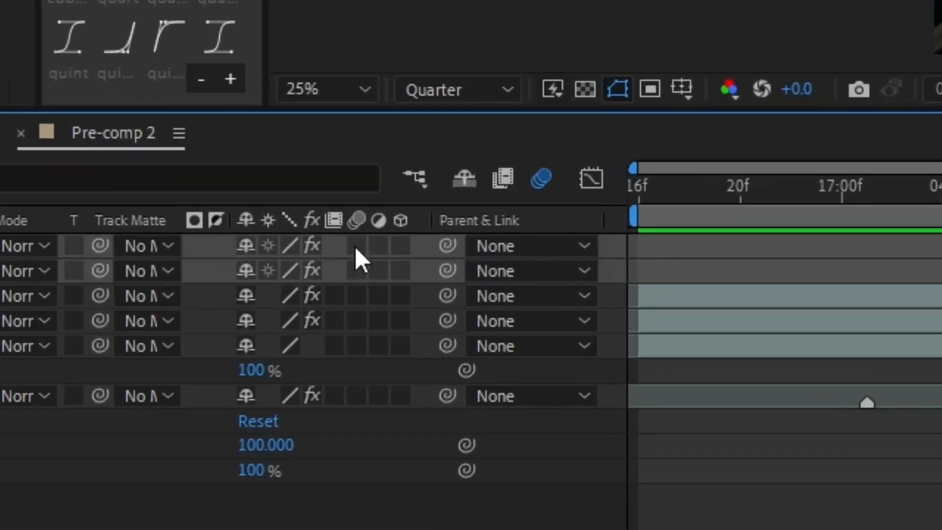
{"action": "left_click", "coordinate": [284, 363]}
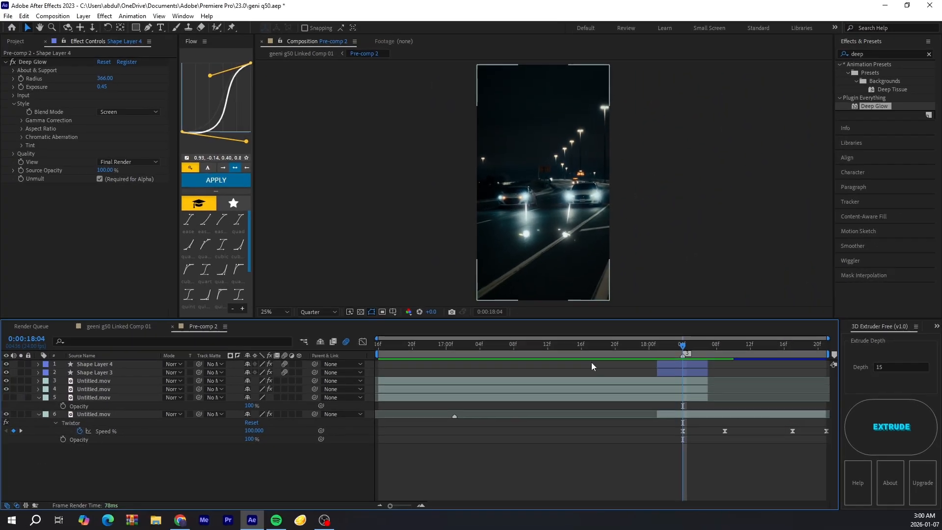
Try a different stroke colour for Shape Layer 4's line
{"action": "left_click", "coordinate": [673, 361]}
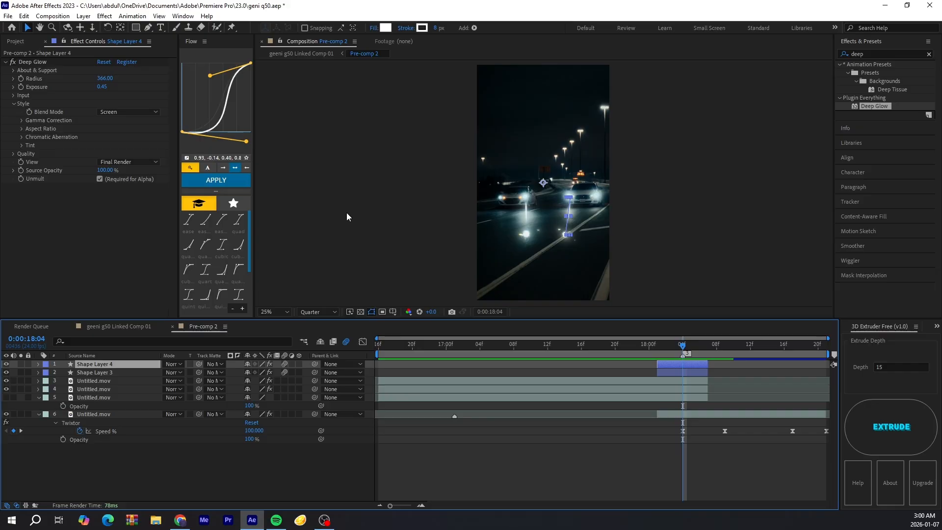
{"action": "left_click", "coordinate": [421, 28]}
{"action": "left_click_drag", "start_coordinate": [422, 303], "coordinate": [201, 143]}
{"action": "left_click", "coordinate": [564, 251]}
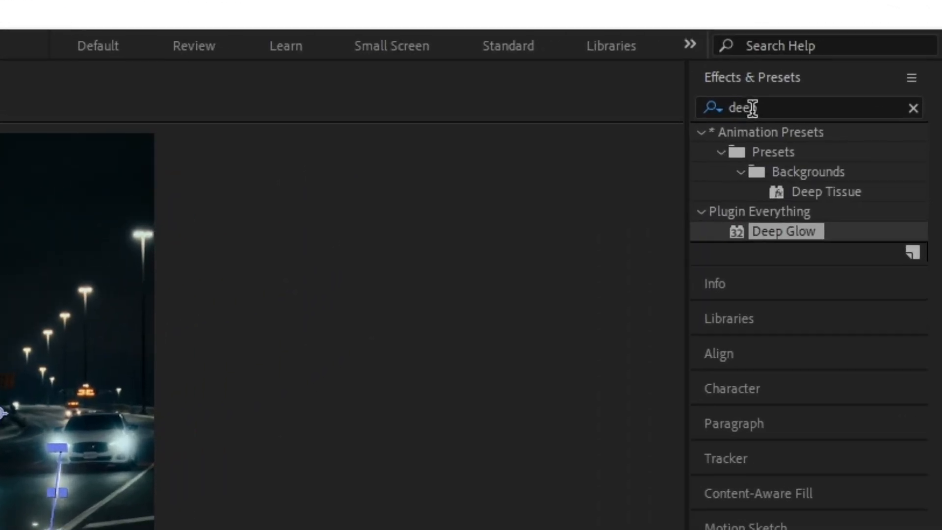
Apply the S_Distort effect to Shape Layer 3 and set its Amount to 0.180
{"action": "double_click", "coordinate": [834, 67]}
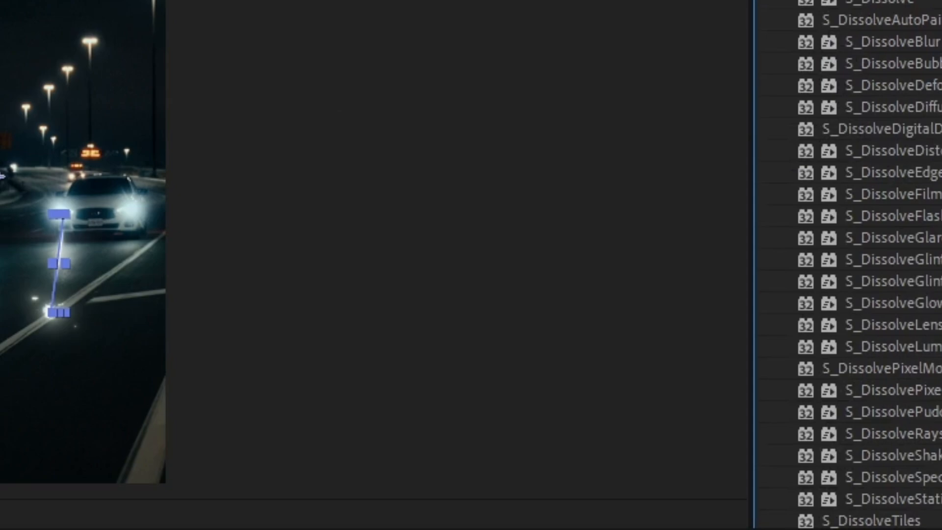
{"action": "left_click_drag", "start_coordinate": [876, 6], "coordinate": [450, 344]}
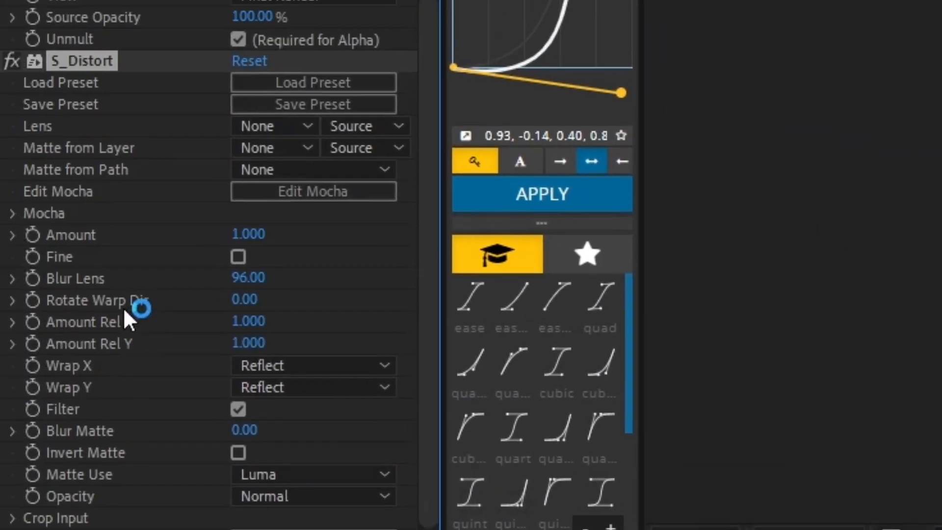
{"action": "left_click_drag", "start_coordinate": [273, 242], "coordinate": [214, 282]}
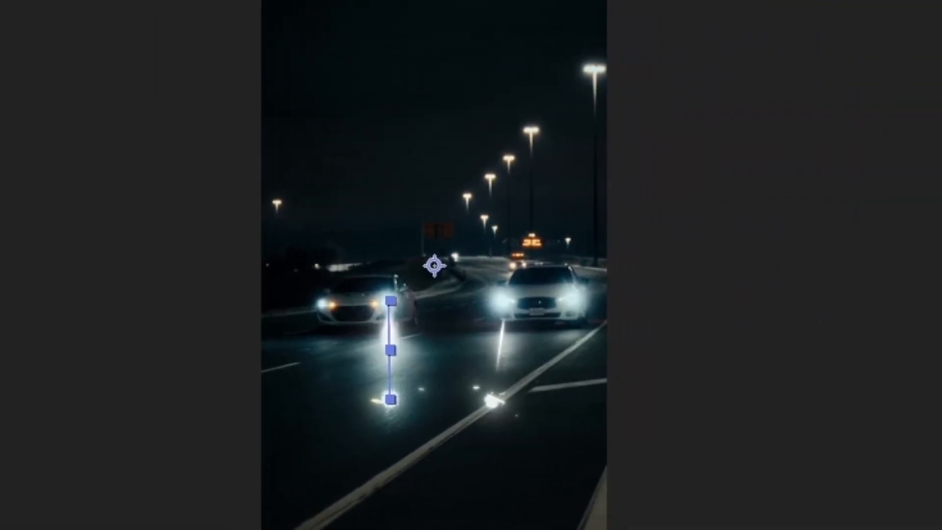
{"action": "left_click", "coordinate": [398, 395]}
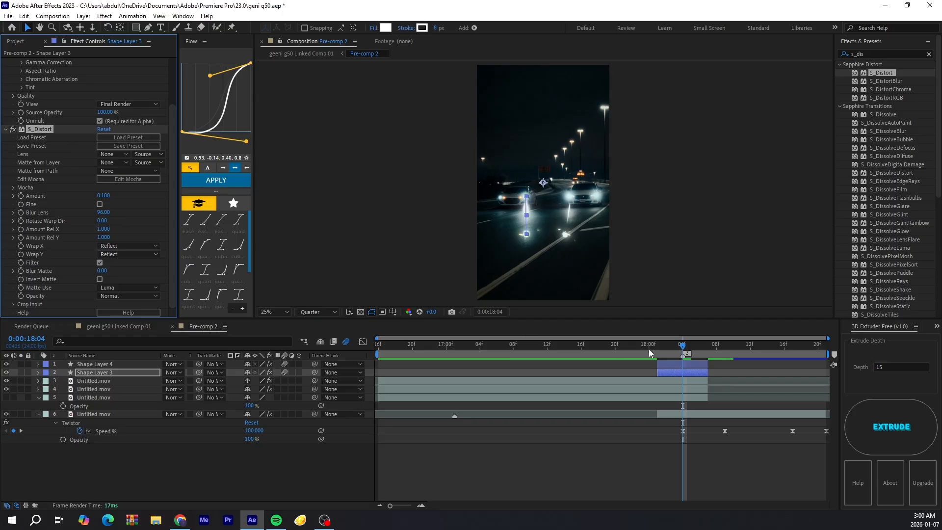
Copy the S_Distort effect from Shape Layer 3 onto Shape Layer 4
{"action": "left_click", "coordinate": [693, 364]}
{"action": "key", "text": "ctrl+v"}
{"action": "left_click", "coordinate": [669, 406]}
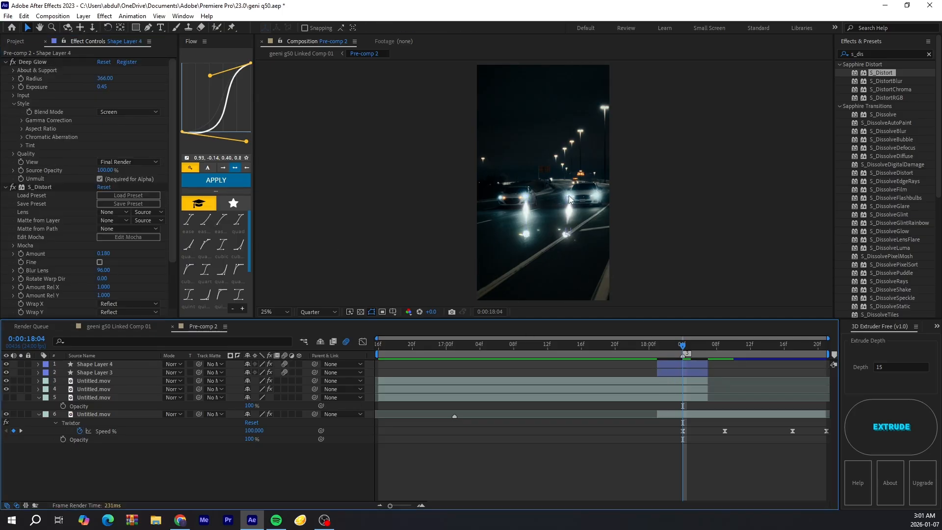
Add a 100% Opacity keyframe to the garage clip on layer 5 at 0:00:18:02
{"action": "left_click_drag", "start_coordinate": [677, 345], "coordinate": [657, 346]}
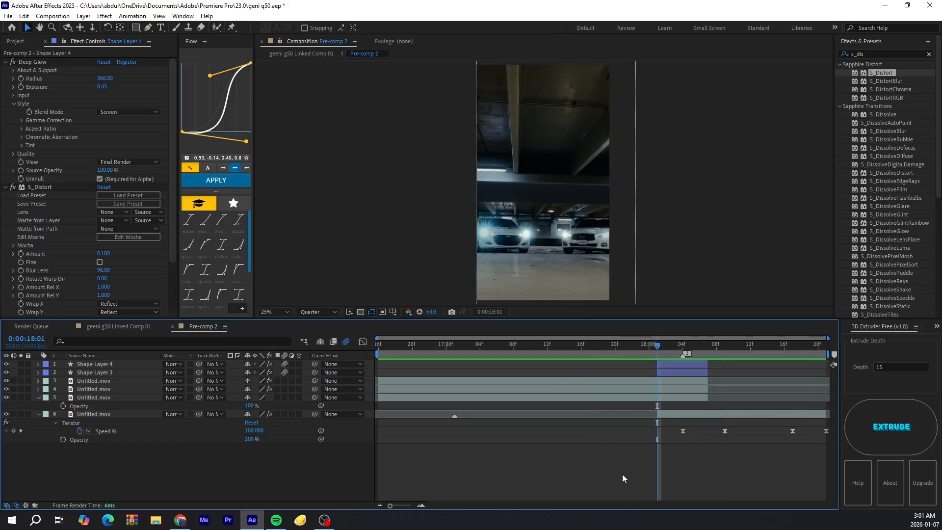
{"action": "left_click", "coordinate": [673, 398]}
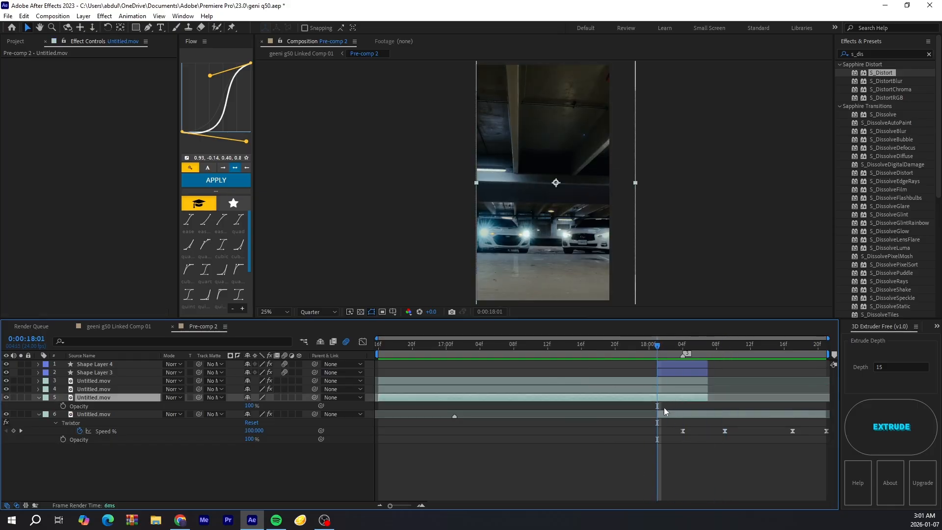
{"action": "left_click", "coordinate": [699, 414]}
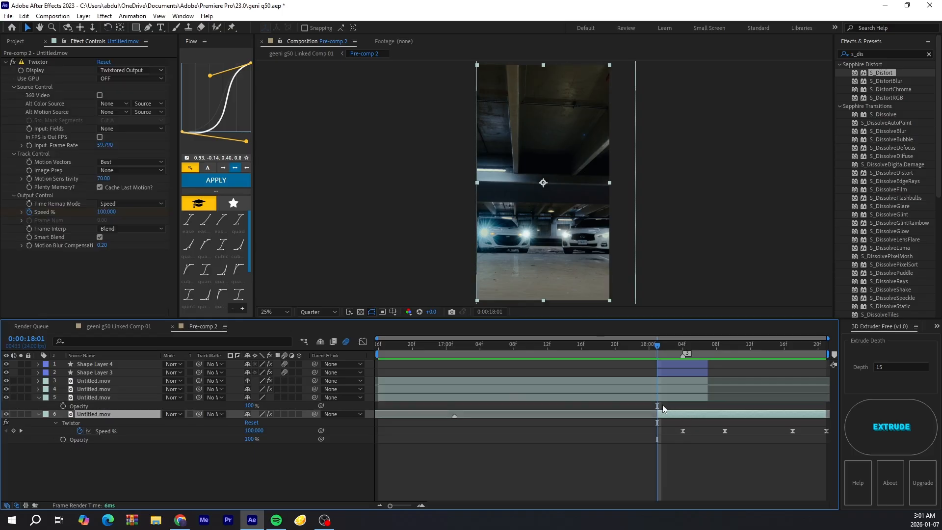
{"action": "left_click", "coordinate": [401, 399]}
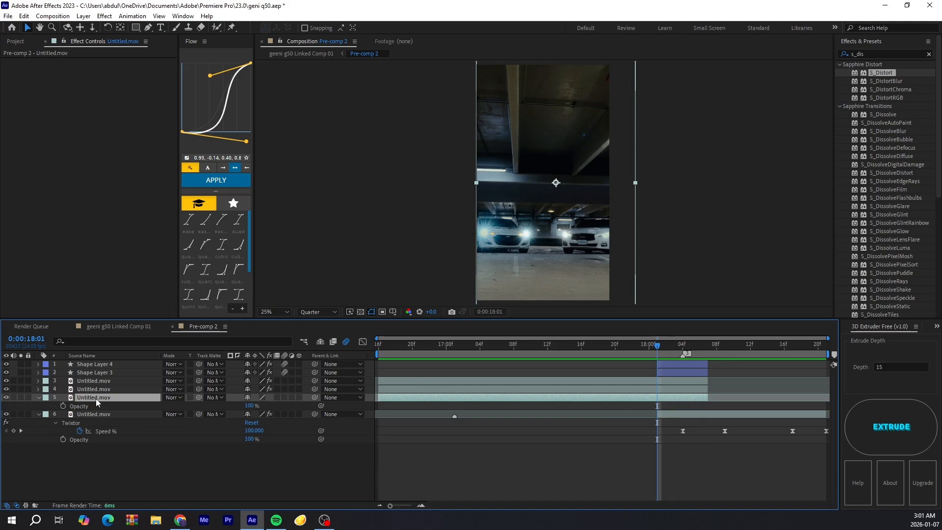
{"action": "key", "text": "Page_Down"}
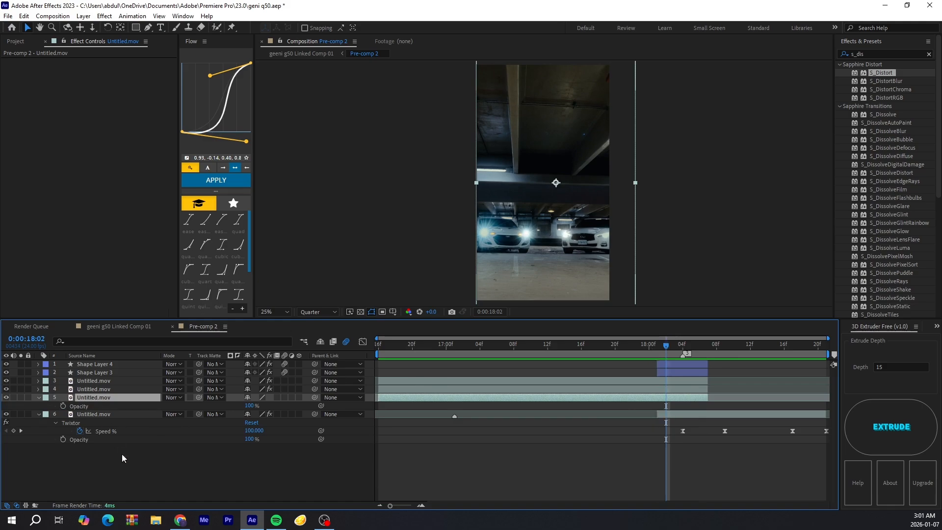
{"action": "left_click", "coordinate": [63, 406]}
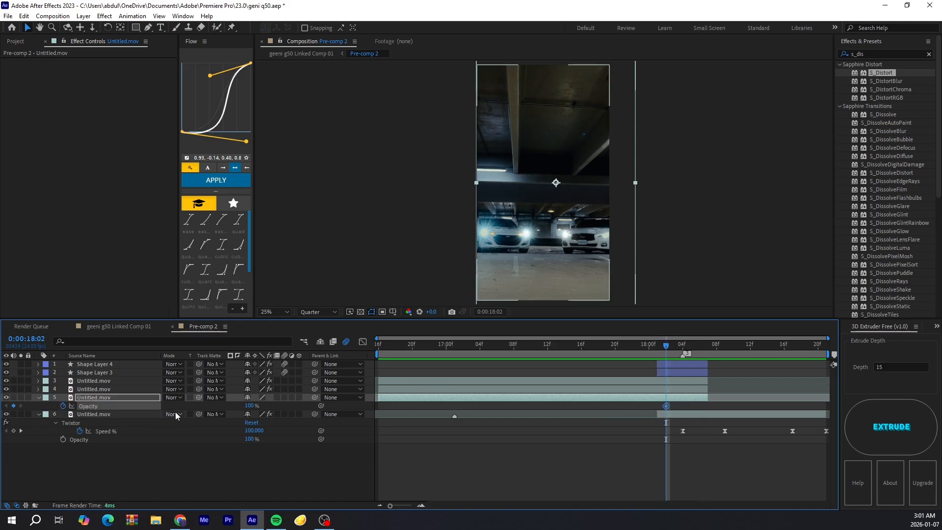
Set layer 5's Opacity to 0% at 0:00:18:06 so the garage clip fades out
{"action": "key", "text": "Page_Down"}
{"action": "key", "text": "Page_Down"}
{"action": "key", "text": "Page_Down"}
{"action": "key", "text": "Page_Down"}
{"action": "key", "text": "Page_Down"}
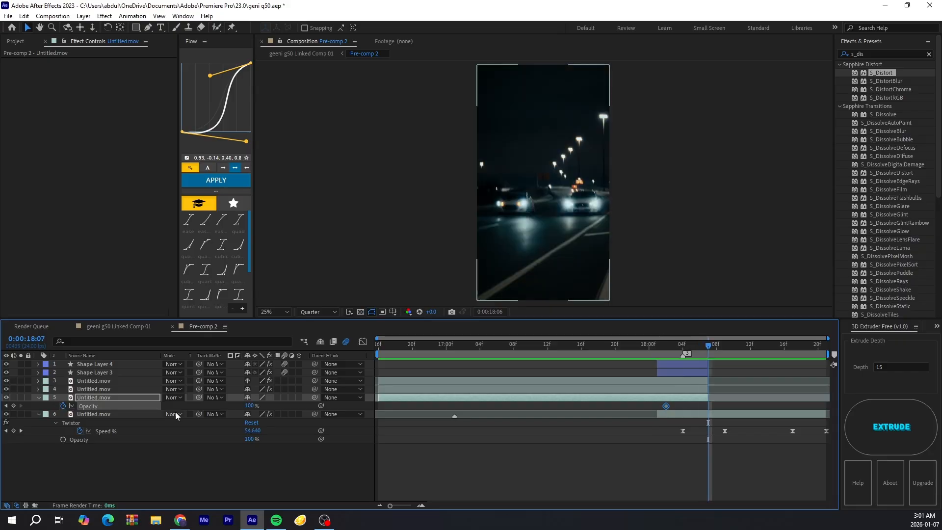
{"action": "key", "text": "Page_Up"}
{"action": "left_click_drag", "start_coordinate": [249, 407], "coordinate": [79, 421]}
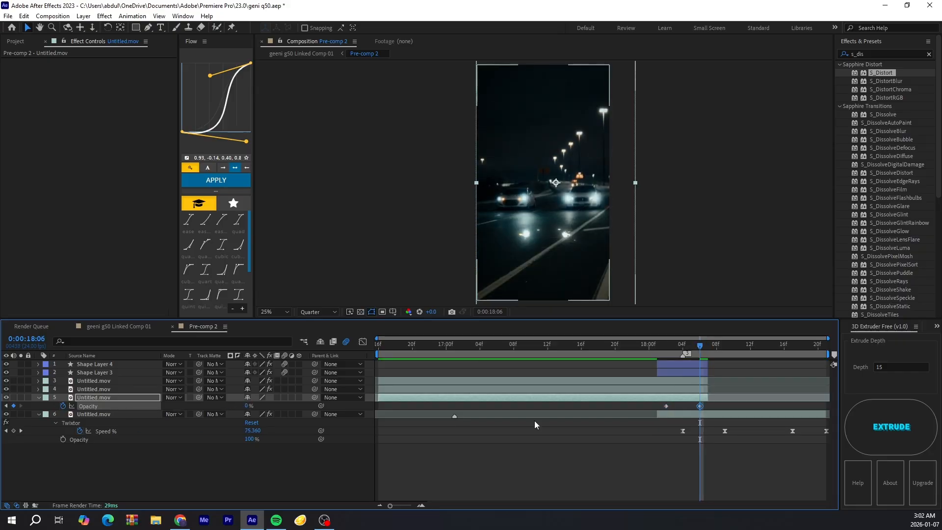
Fade in the highway clip on layer 6 with Opacity keyframes of 0% at 0:00:18:01 and 100% at 0:00:18:05
{"action": "left_click", "coordinate": [678, 414]}
{"action": "left_click_drag", "start_coordinate": [700, 349], "coordinate": [658, 355]}
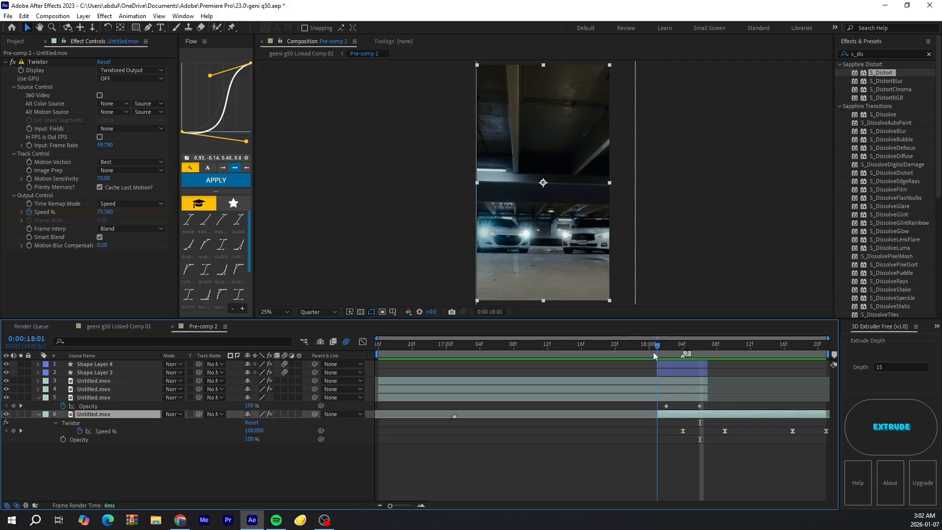
{"action": "left_click", "coordinate": [63, 439]}
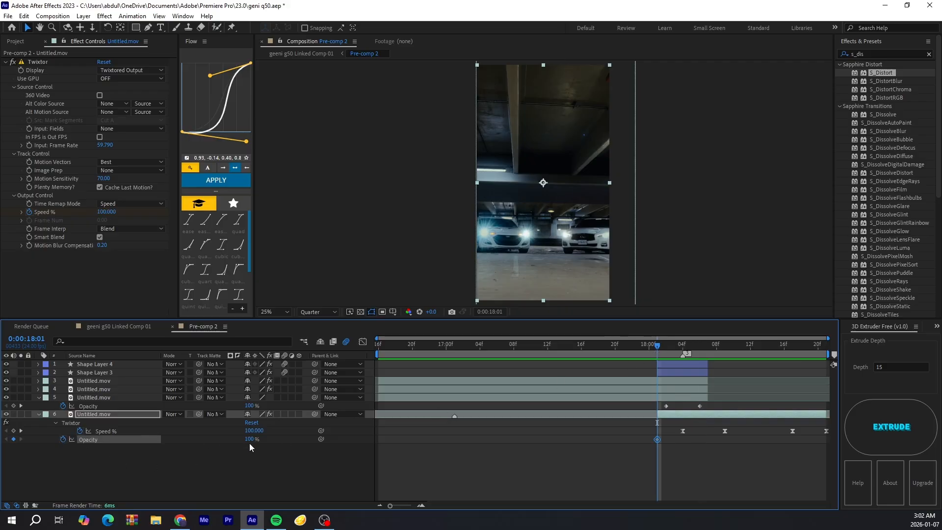
{"action": "left_click_drag", "start_coordinate": [232, 439], "coordinate": [70, 445]}
{"action": "left_click_drag", "start_coordinate": [659, 349], "coordinate": [693, 352]}
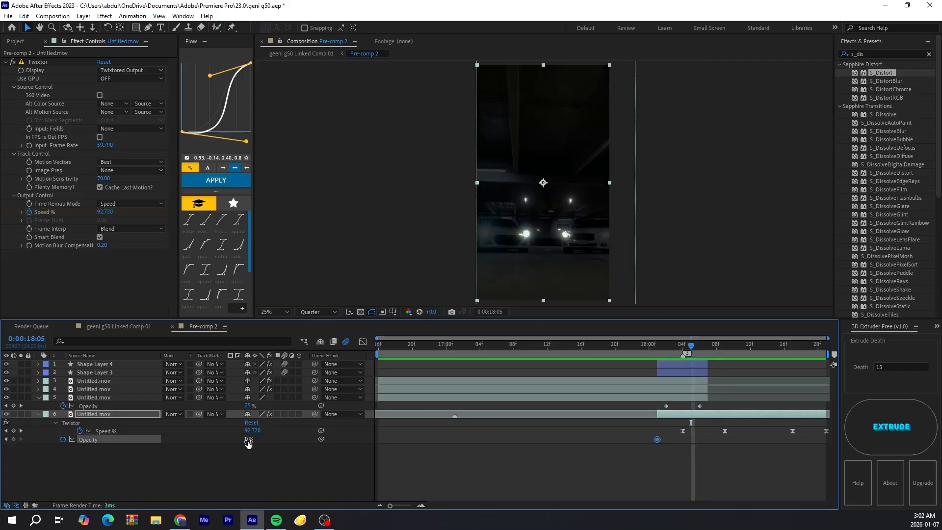
{"action": "left_click_drag", "start_coordinate": [271, 440], "coordinate": [375, 437]}
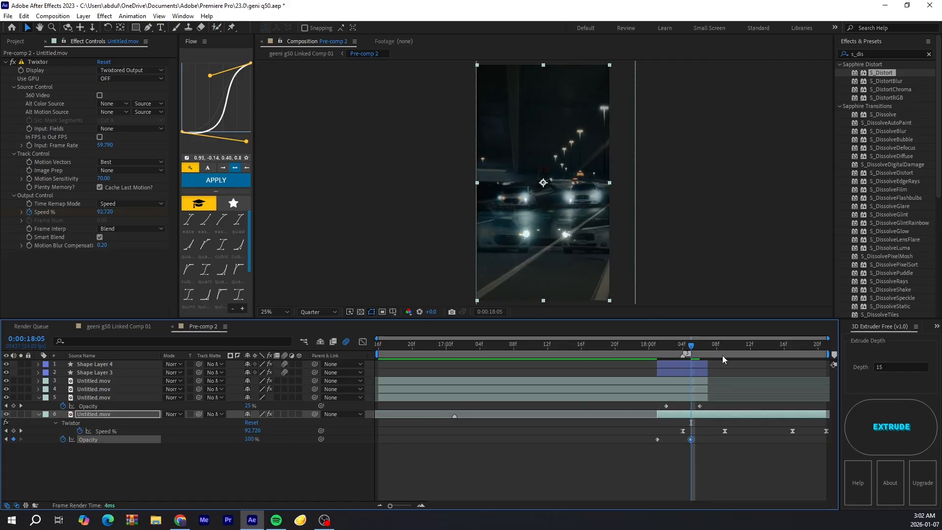
{"action": "left_click", "coordinate": [708, 350]}
{"action": "left_click_drag", "start_coordinate": [708, 348], "coordinate": [654, 355]}
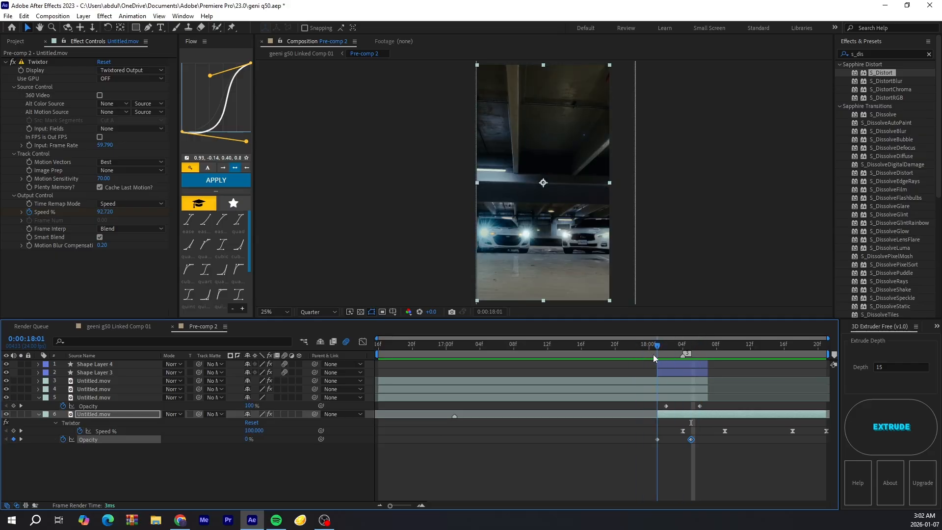
Copy layer 5's Opacity keyframes onto the two keyed headlight layers 3 and 4, starting at 0:00:18:02
{"action": "left_click", "coordinate": [688, 381]}
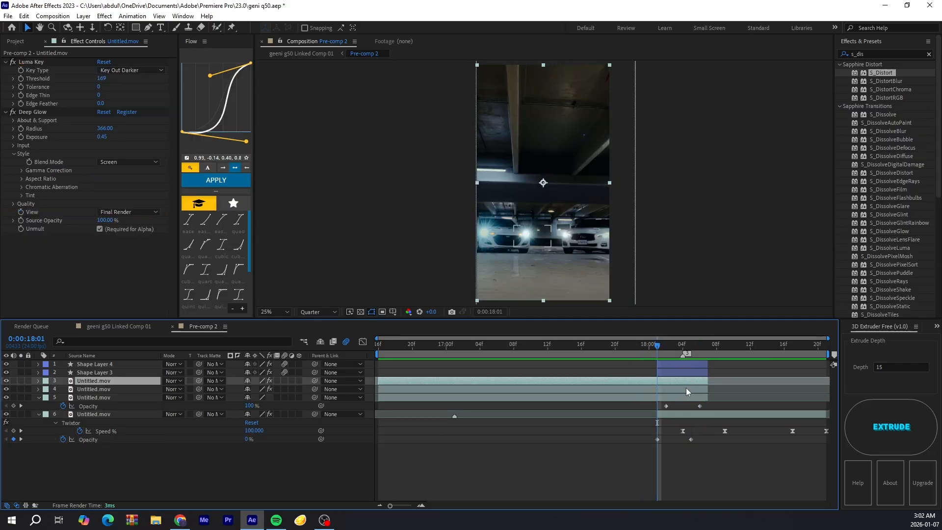
{"action": "left_click", "coordinate": [686, 387], "text": "shift"}
{"action": "left_click_drag", "start_coordinate": [710, 404], "coordinate": [654, 410]}
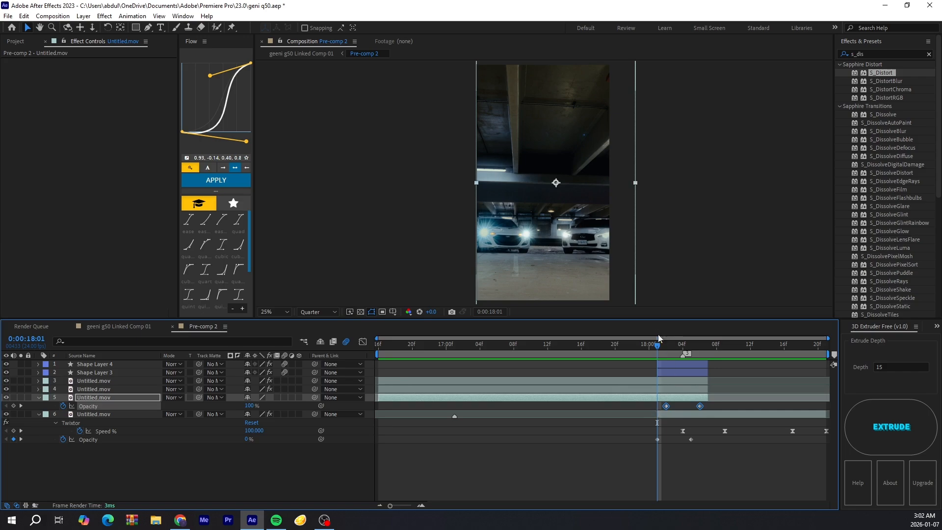
{"action": "left_click", "coordinate": [666, 350]}
{"action": "left_click", "coordinate": [672, 380]}
{"action": "left_click", "coordinate": [673, 390], "text": "shift"}
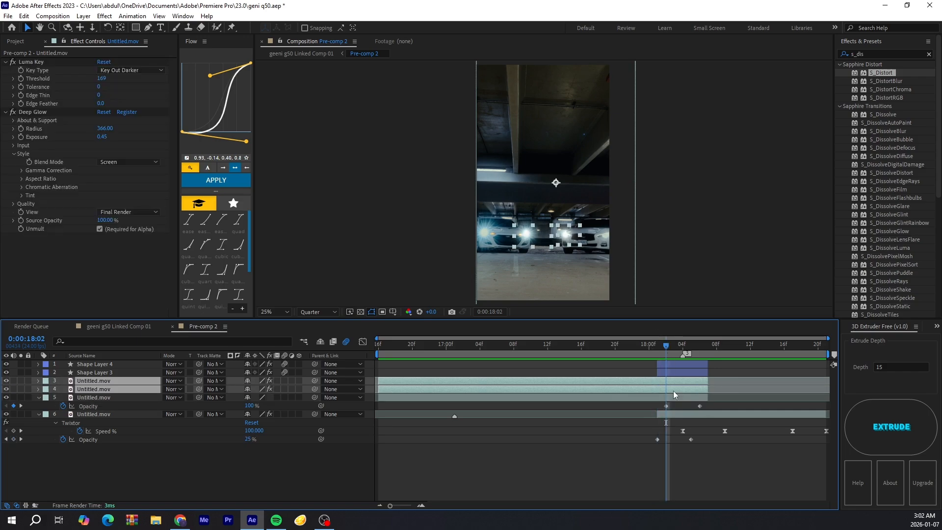
{"action": "key", "text": "alt+shift+t"}
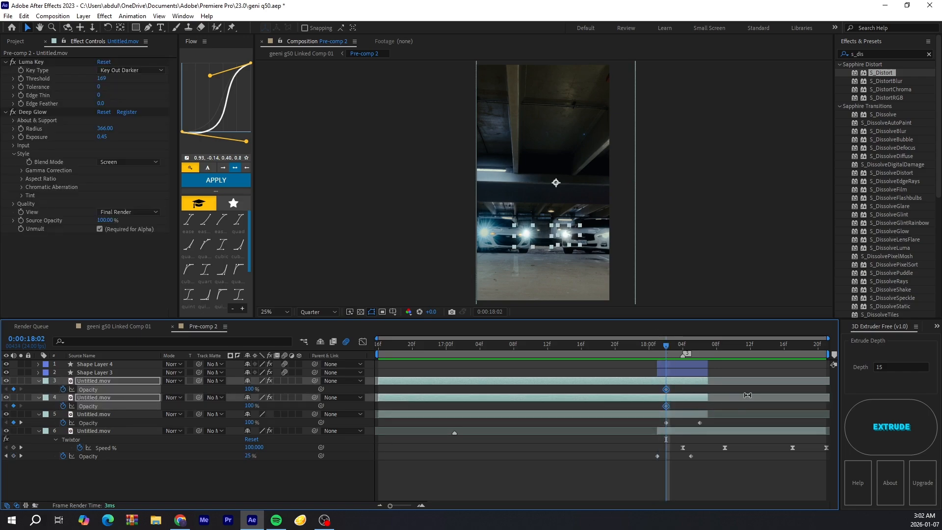
{"action": "left_click", "coordinate": [622, 416]}
{"action": "left_click_drag", "start_coordinate": [677, 391], "coordinate": [654, 408]}
{"action": "key", "text": "ctrl+v"}
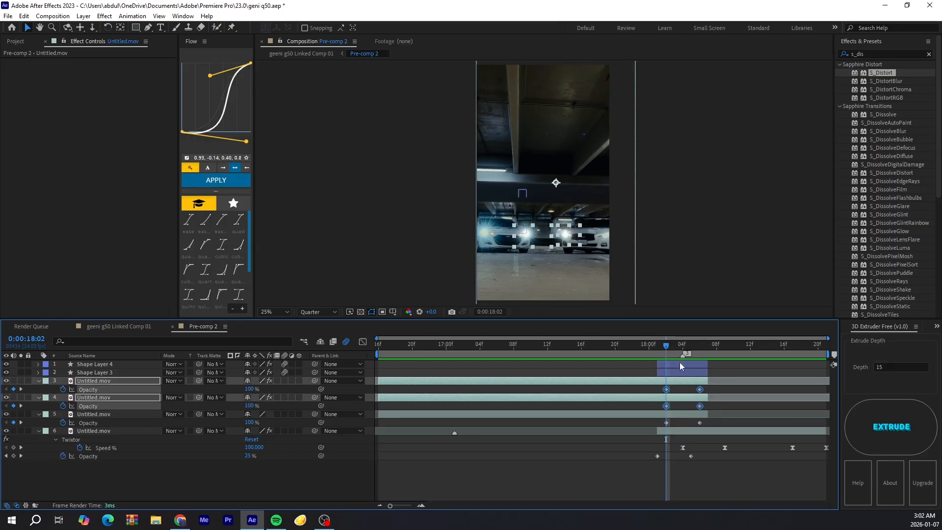
Apply Brightness & Contrast to layer 5 and keyframe Brightness and Contrast at 0 at 0:00:18:02
{"action": "mouse_move", "coordinate": [652, 350]}
{"action": "left_mouse_down"}
{"action": "mouse_move", "coordinate": [705, 349]}
{"action": "mouse_move", "coordinate": [665, 355]}
{"action": "left_mouse_up"}
{"action": "left_click", "coordinate": [673, 415]}
{"action": "left_click_drag", "start_coordinate": [870, 55], "coordinate": [806, 62]}
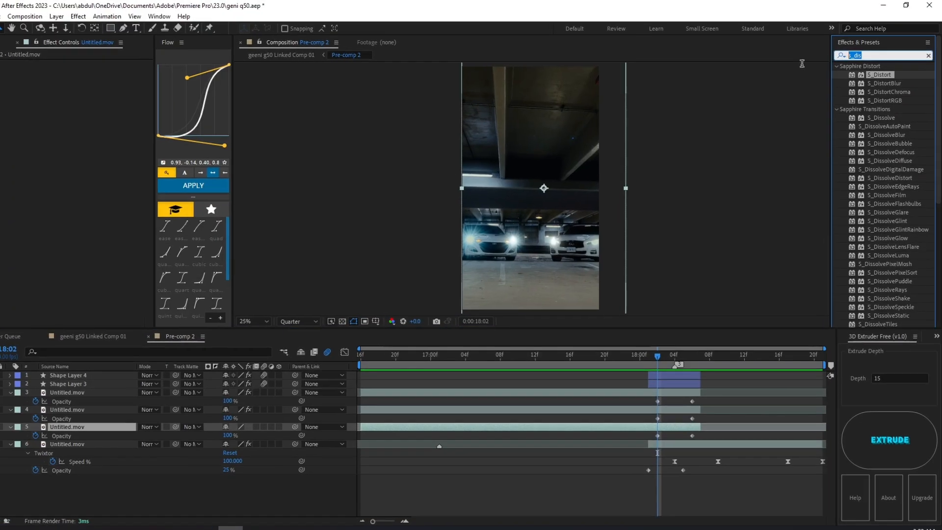
{"action": "key", "text": "BackSpace"}
{"action": "type", "text": "bright"}
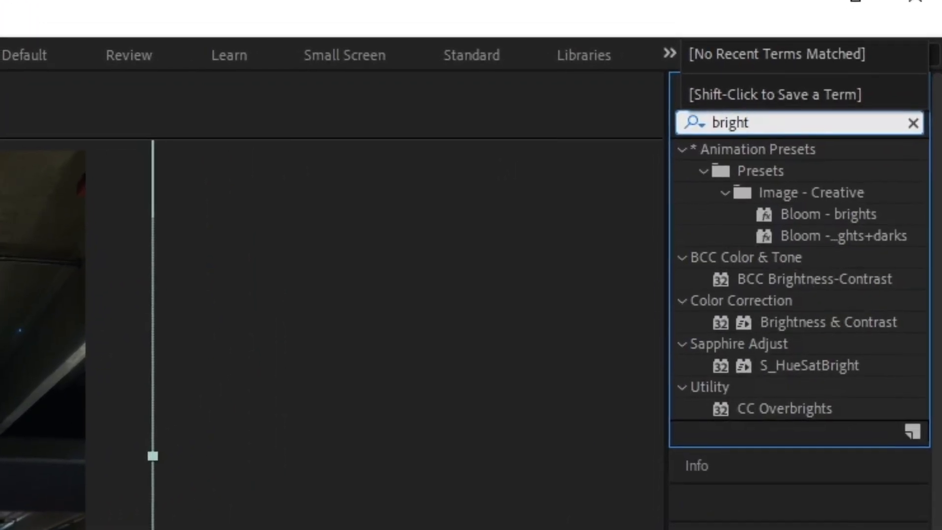
{"action": "double_click", "coordinate": [828, 322]}
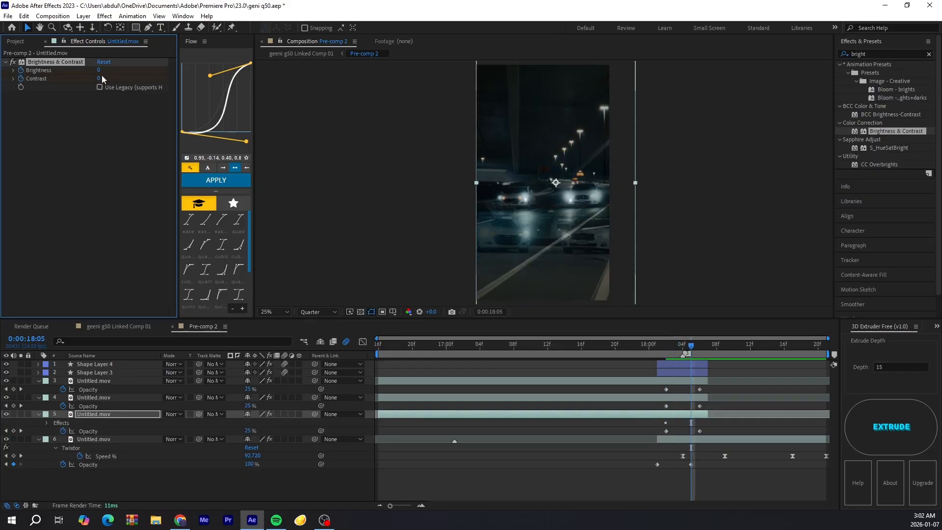
Set layer 5's Contrast to 66 and Brightness to -116 at 0:00:18:05
{"action": "left_click_drag", "start_coordinate": [82, 76], "coordinate": [169, 77]}
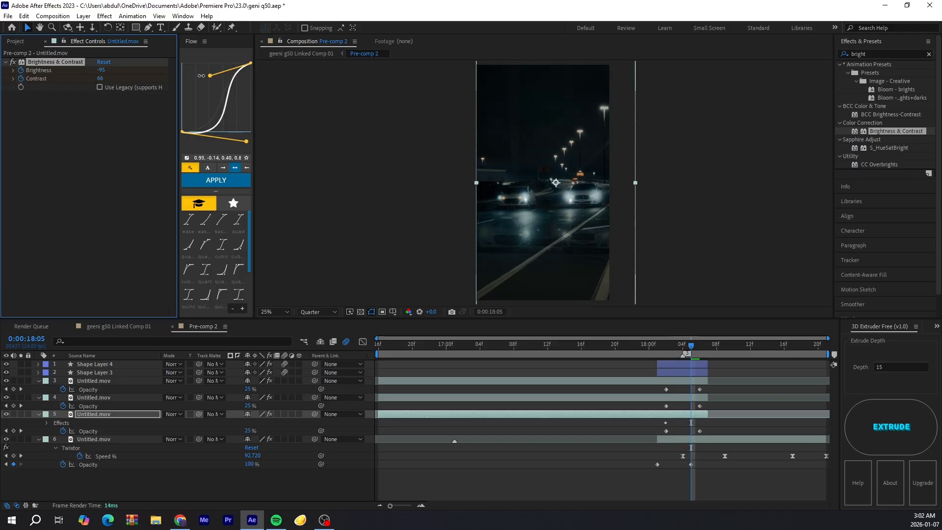
{"action": "left_click_drag", "start_coordinate": [99, 74], "coordinate": [86, 74]}
{"action": "mouse_move", "coordinate": [691, 346]}
{"action": "left_mouse_down"}
{"action": "mouse_move", "coordinate": [664, 354]}
{"action": "mouse_move", "coordinate": [682, 353]}
{"action": "left_mouse_up"}
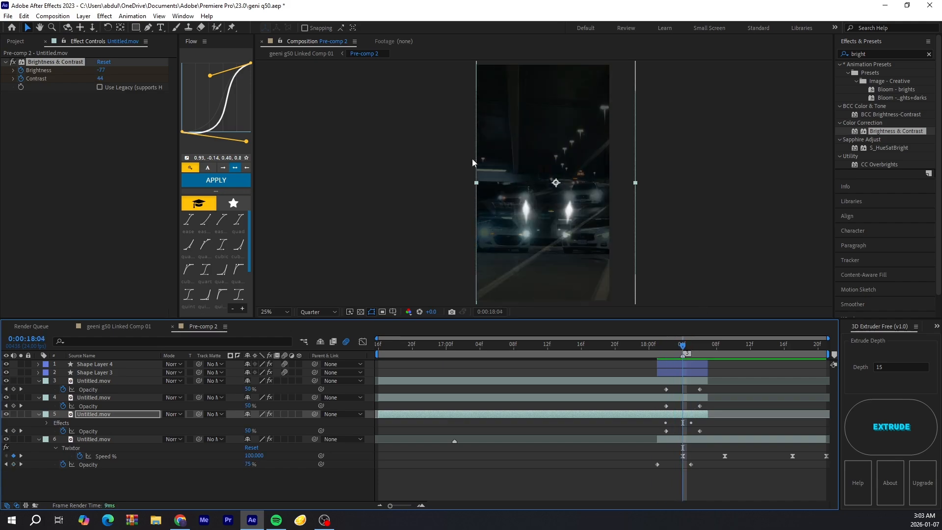
Turn on Use Legacy for layer 5's Brightness & Contrast and keyframe Brightness at -115 at 0:00:18:06
{"action": "left_click", "coordinate": [100, 87]}
{"action": "key", "text": "Page_Down"}
{"action": "key", "text": "Page_Down"}
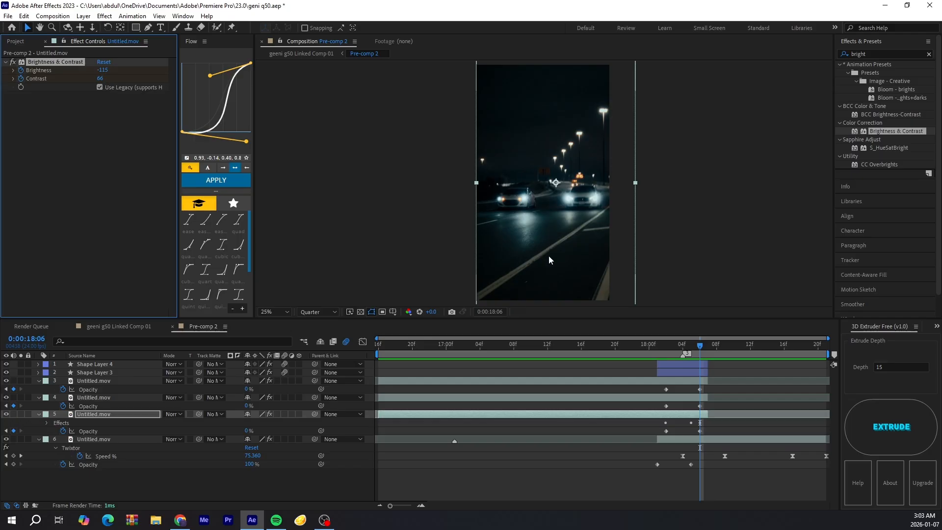
{"action": "mouse_move", "coordinate": [700, 347]}
{"action": "left_mouse_down"}
{"action": "mouse_move", "coordinate": [647, 343]}
{"action": "mouse_move", "coordinate": [691, 344]}
{"action": "left_mouse_up"}
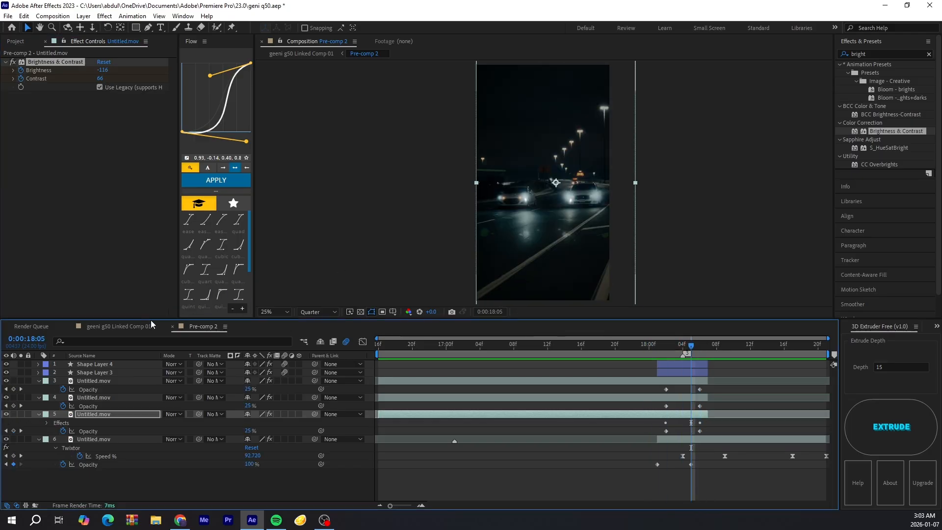
Add an adjustment layer above Shape Layer 4 and trim it to the shape layers' span, starting at 0:00:18:01
{"action": "left_click", "coordinate": [563, 364]}
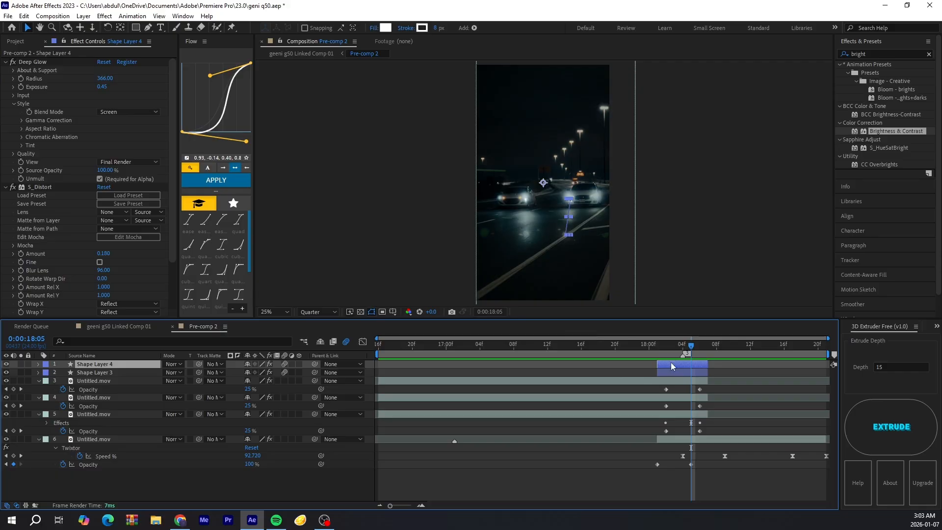
{"action": "left_click", "coordinate": [658, 353]}
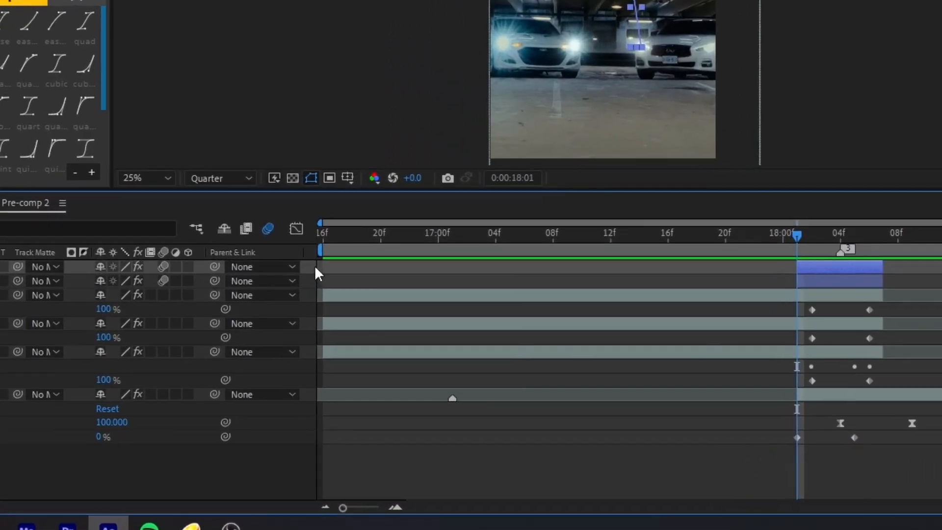
{"action": "right_click", "coordinate": [367, 349]}
{"action": "mouse_move", "coordinate": [387, 356]}
{"action": "left_click", "coordinate": [599, 402]}
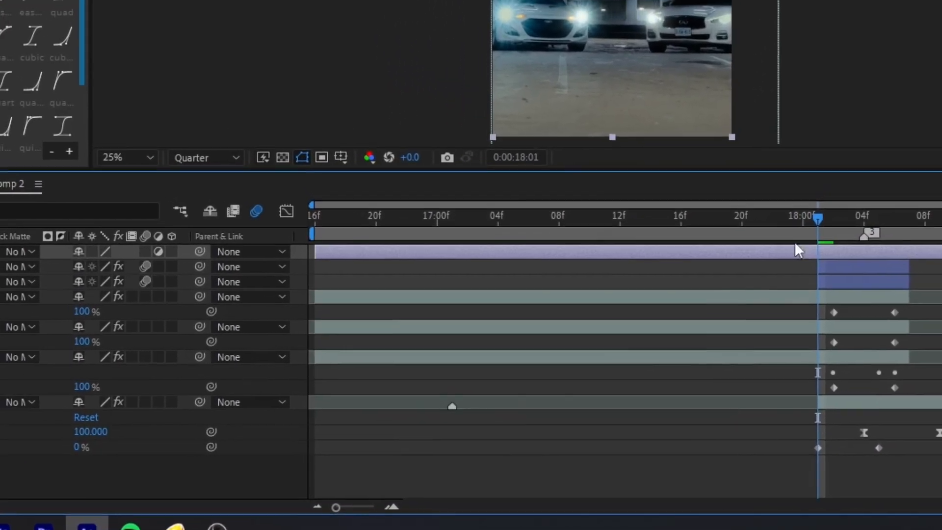
{"action": "left_click", "coordinate": [685, 364]}
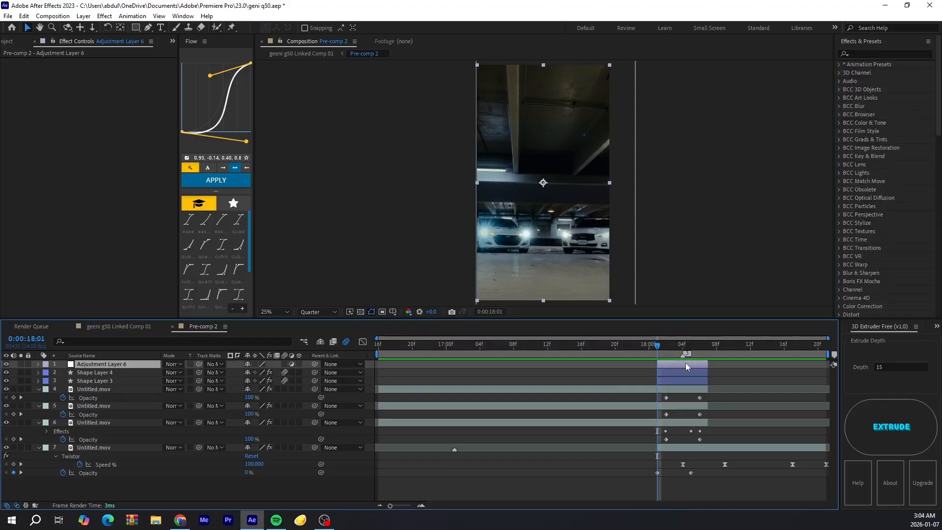
Apply S_Shake to Adjustment Layer 6, keyframe its Amplitude and Frequency at 0:00:18:01, and turn on the effect's Motion Blur
{"action": "left_click", "coordinate": [864, 54]}
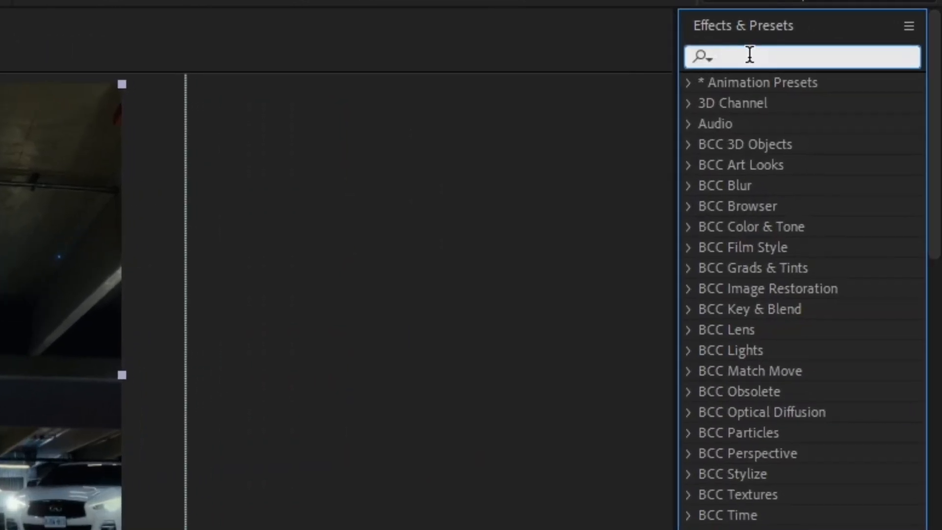
{"action": "type", "text": "ss"}
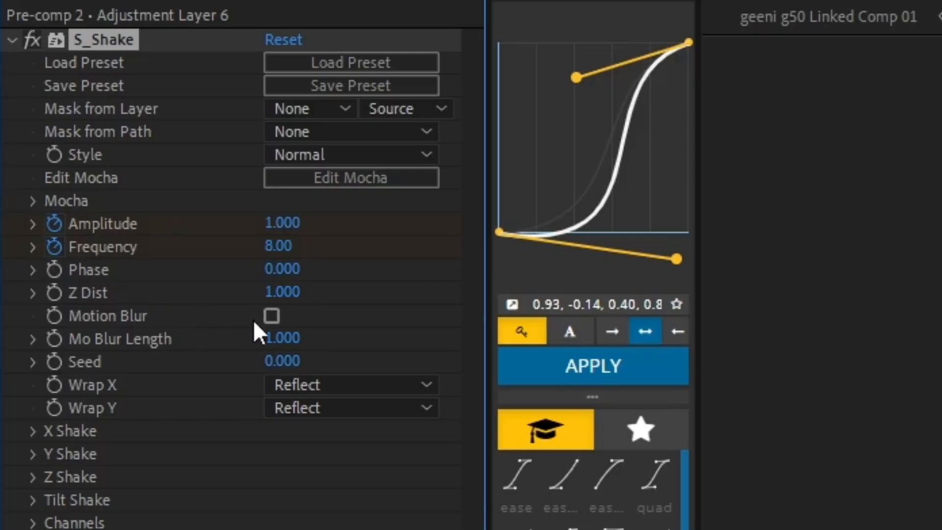
{"action": "left_click", "coordinate": [268, 315]}
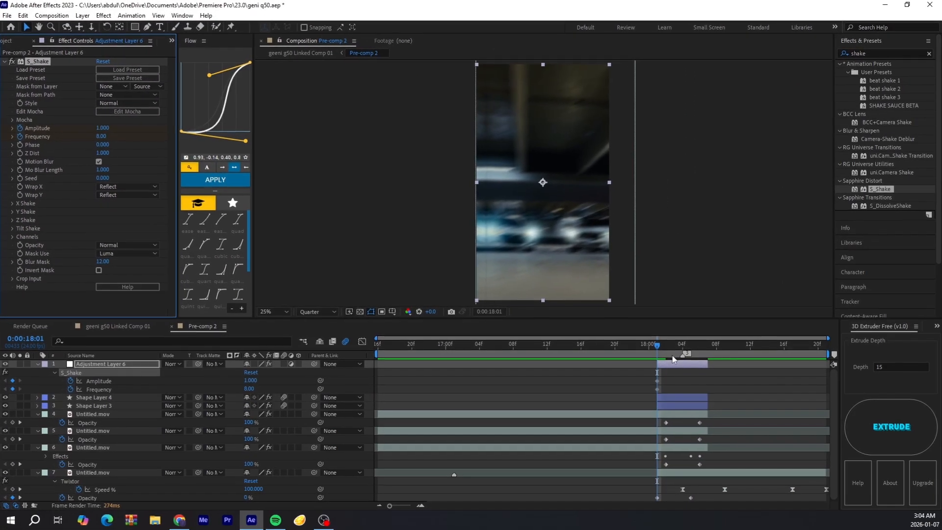
Keyframe S_Shake's Amplitude and Frequency at 0:00:18:07, and set Frequency to 6.1 at 0:00:18:04
{"action": "left_click", "coordinate": [707, 345]}
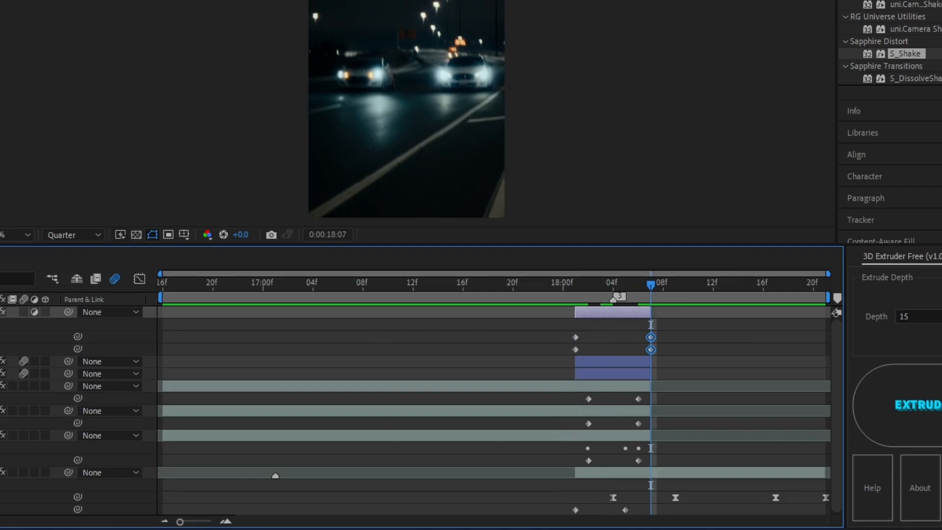
{"action": "left_click_drag", "start_coordinate": [647, 289], "coordinate": [619, 297]}
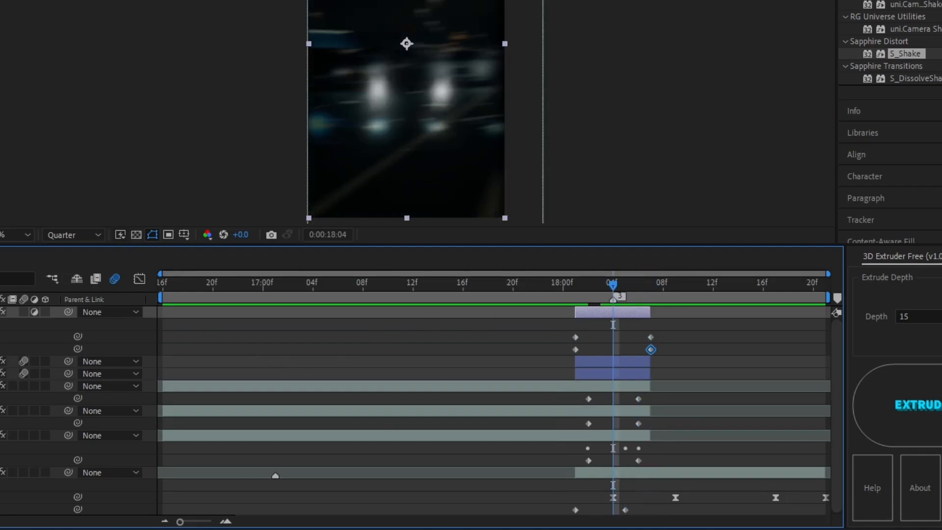
{"action": "key", "text": "Tab"}
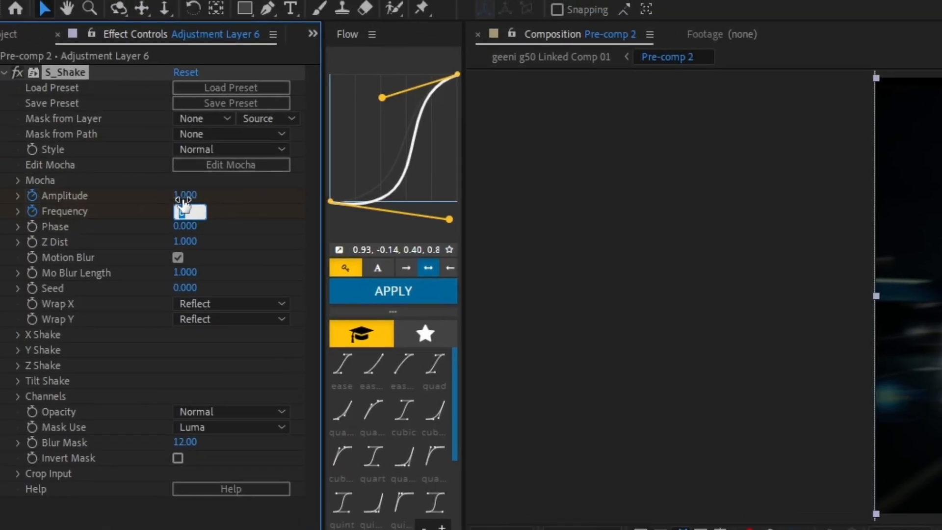
{"action": "type", "text": "6.1"}
{"action": "key", "text": "Return"}
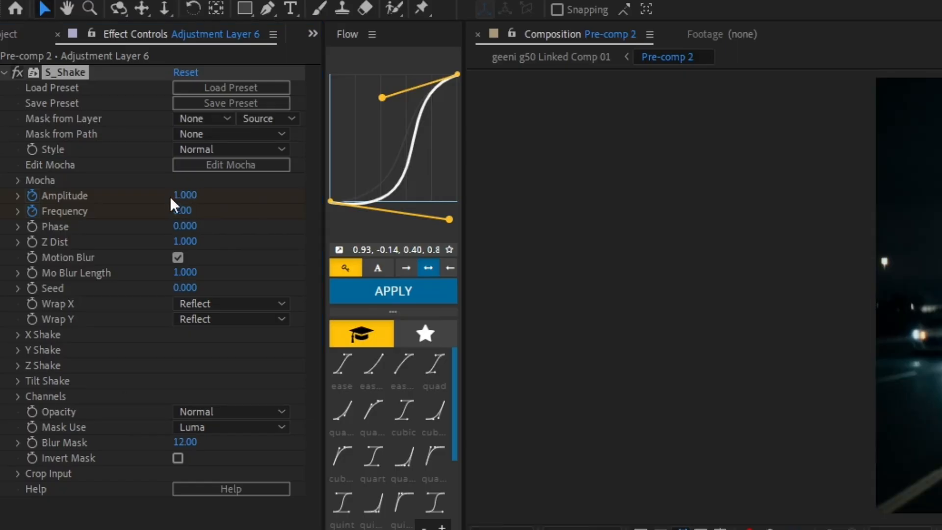
Set S_Shake's Amplitude and Frequency to 0 at 0:00:18:07
{"action": "left_click", "coordinate": [178, 197]}
{"action": "type", "text": "0"}
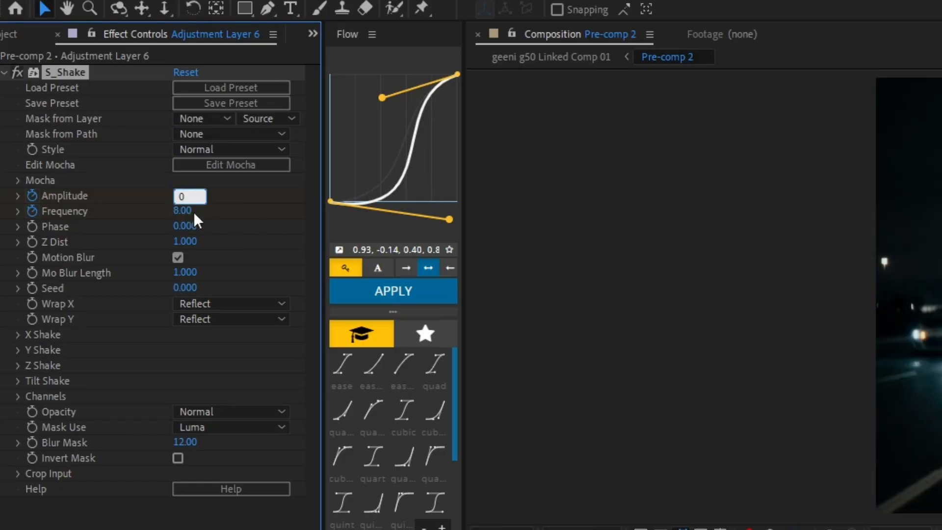
{"action": "key", "text": "Return"}
{"action": "left_click", "coordinate": [186, 211]}
{"action": "type", "text": "0"}
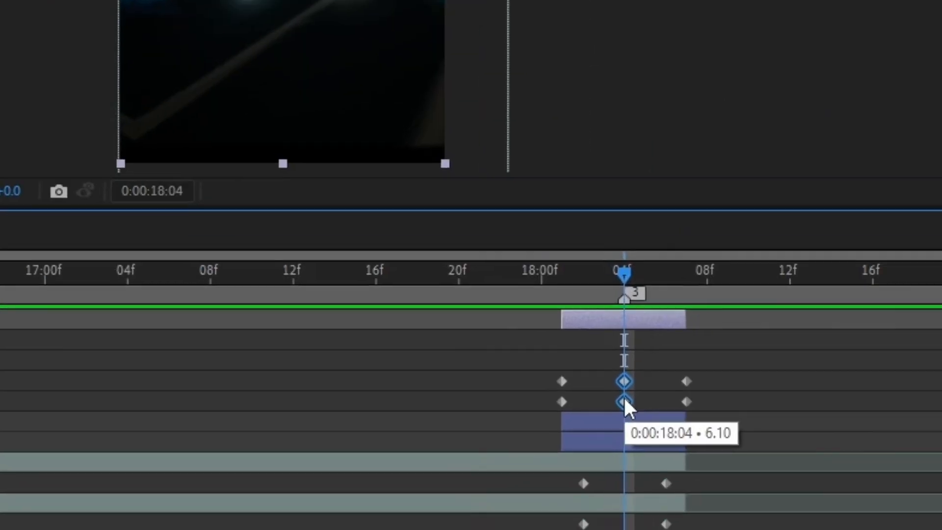
Move the middle Amplitude and Frequency keyframes to 0:00:18:05 and apply Easy Ease to all S_Shake keyframes
{"action": "left_click_drag", "start_coordinate": [624, 400], "coordinate": [638, 398]}
{"action": "left_click_drag", "start_coordinate": [728, 373], "coordinate": [532, 398]}
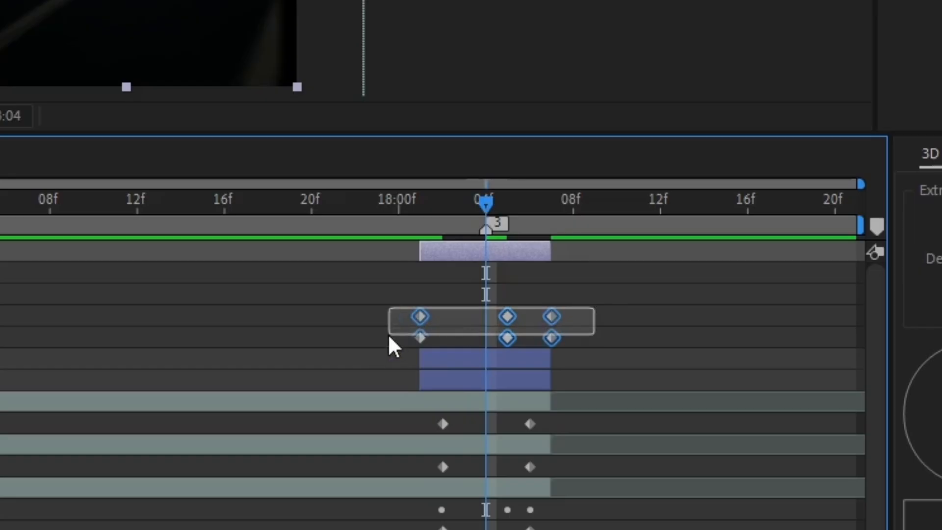
{"action": "left_click_drag", "start_coordinate": [388, 335], "coordinate": [383, 343]}
{"action": "key", "text": "F9"}
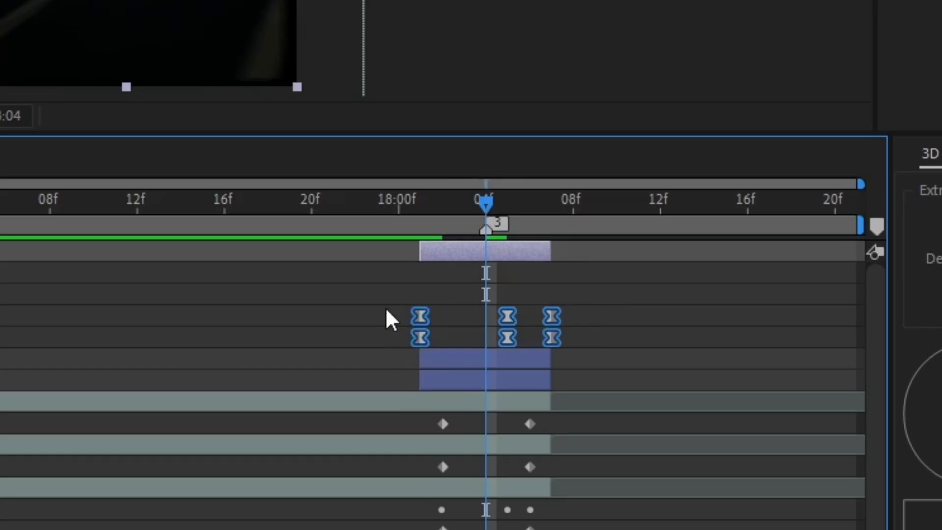
Shape a slow-start, steep-finish Flow curve of about 0.83, 0.04, 0.84, 0.34 and apply it to the first two pairs of S_Shake keyframes
{"action": "left_click", "coordinate": [408, 305]}
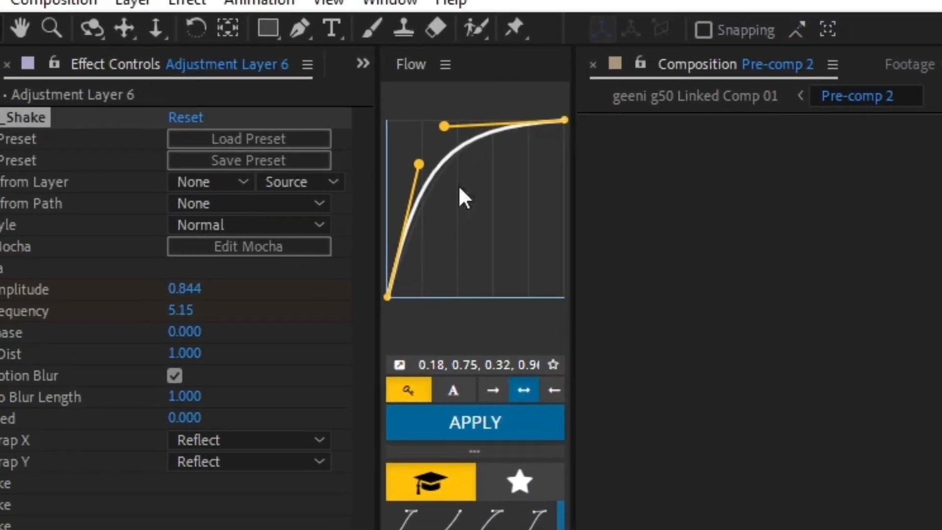
{"action": "left_click_drag", "start_coordinate": [445, 127], "coordinate": [530, 240]}
{"action": "left_click_drag", "start_coordinate": [418, 165], "coordinate": [535, 293]}
{"action": "left_click_drag", "start_coordinate": [525, 236], "coordinate": [535, 244]}
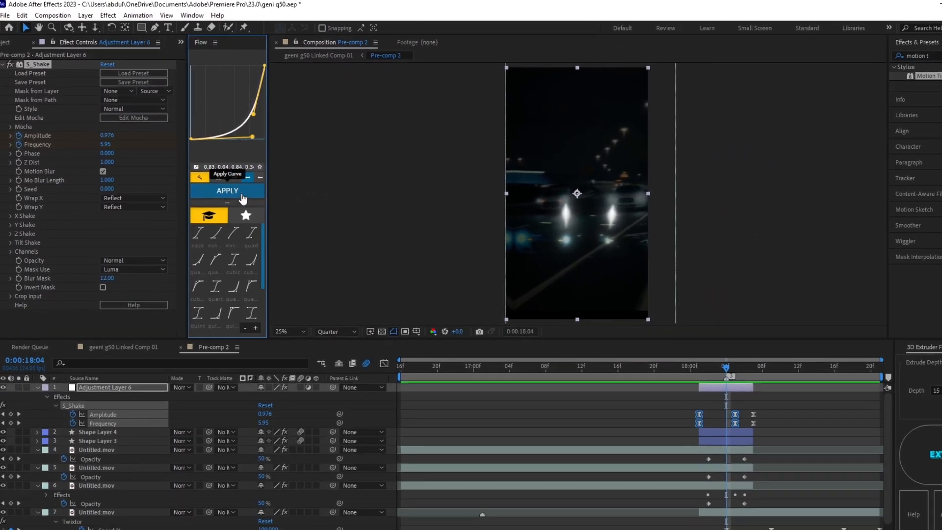
{"action": "left_click", "coordinate": [242, 197]}
Apply Motion Tile to layer 6 and set its Output Width and Output Height to 200
{"action": "left_click_drag", "start_coordinate": [673, 368], "coordinate": [691, 355]}
{"action": "left_click", "coordinate": [687, 455]}
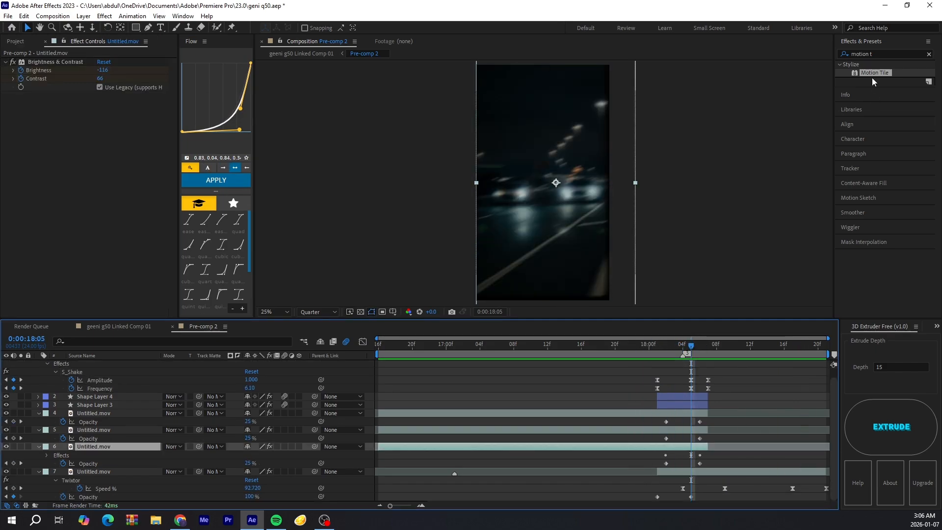
{"action": "left_click_drag", "start_coordinate": [873, 73], "coordinate": [677, 446]}
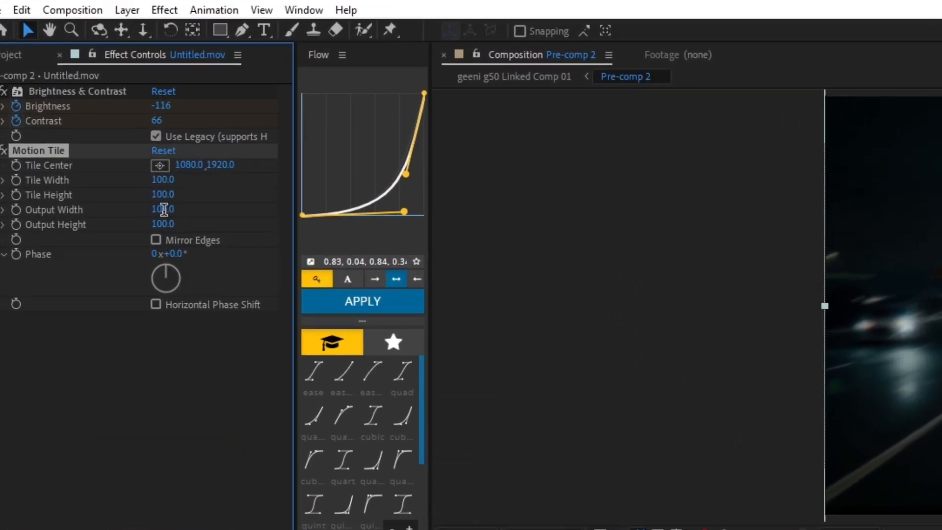
{"action": "left_click", "coordinate": [105, 128]}
{"action": "type", "text": "200"}
{"action": "key", "text": "Tab"}
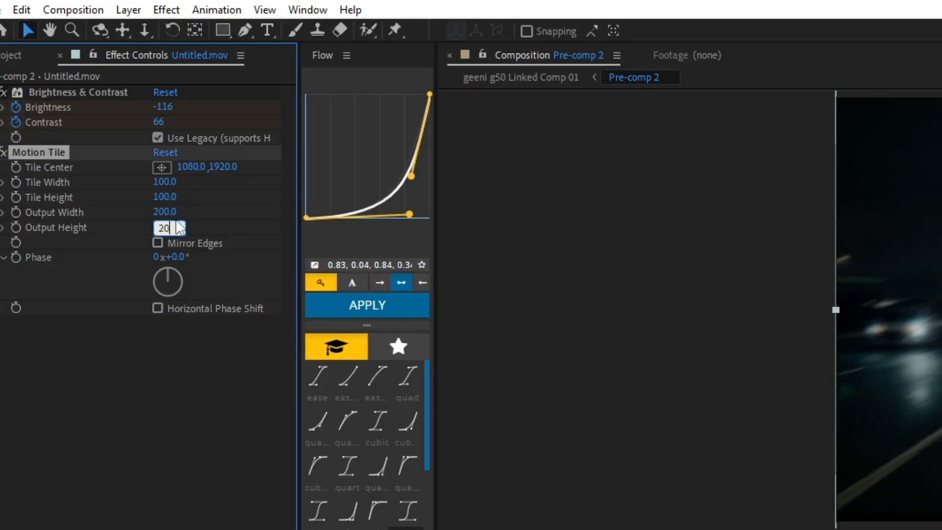
{"action": "type", "text": "200"}
{"action": "key", "text": "Return"}
Set layer 7's Motion Tile Output Width and Output Height to 200 with Mirror Edges on
{"action": "left_click", "coordinate": [105, 260]}
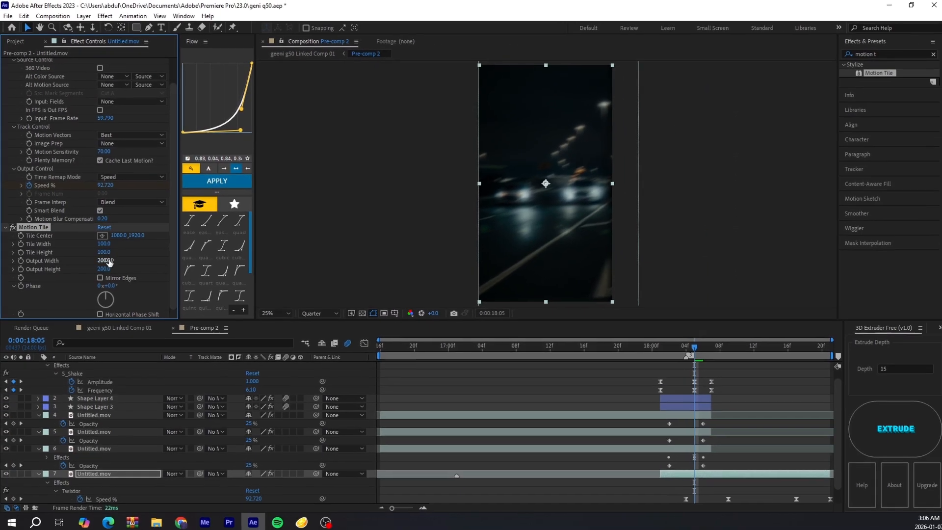
{"action": "type", "text": "200"}
{"action": "key", "text": "Tab"}
{"action": "type", "text": "200"}
{"action": "key", "text": "Return"}
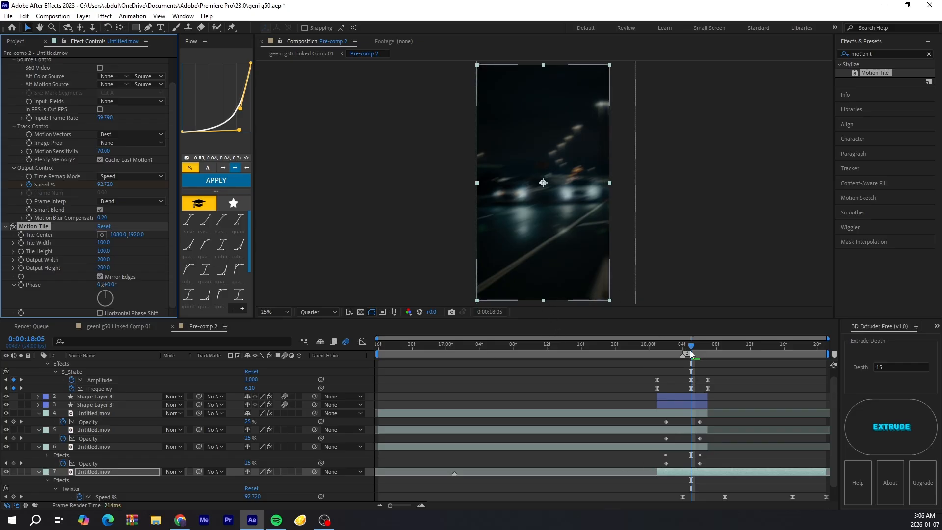
Go to 0:00:18:01 and turn off the S_Shake effect on Adjustment Layer 6
{"action": "mouse_move", "coordinate": [689, 348]}
{"action": "left_mouse_down"}
{"action": "mouse_move", "coordinate": [660, 345]}
{"action": "mouse_move", "coordinate": [717, 346]}
{"action": "mouse_move", "coordinate": [690, 343]}
{"action": "left_mouse_up"}
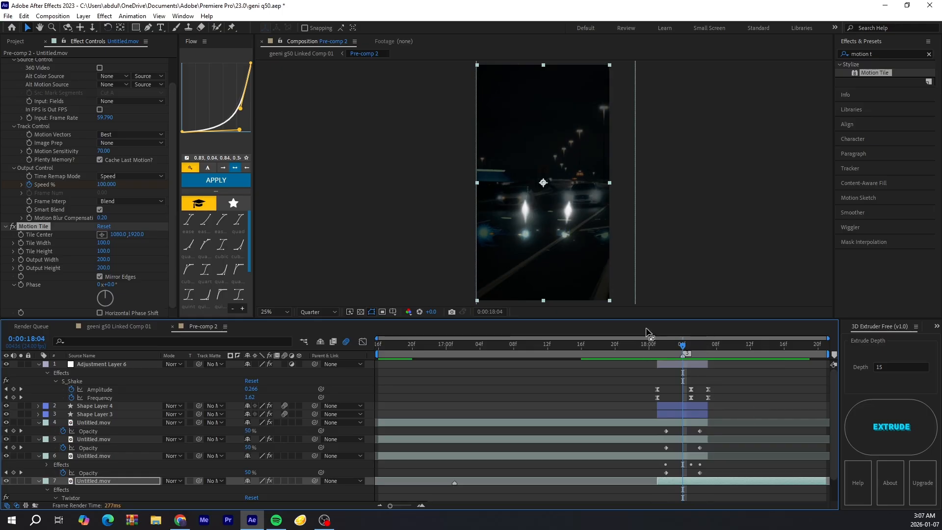
{"action": "left_click_drag", "start_coordinate": [665, 344], "coordinate": [655, 345]}
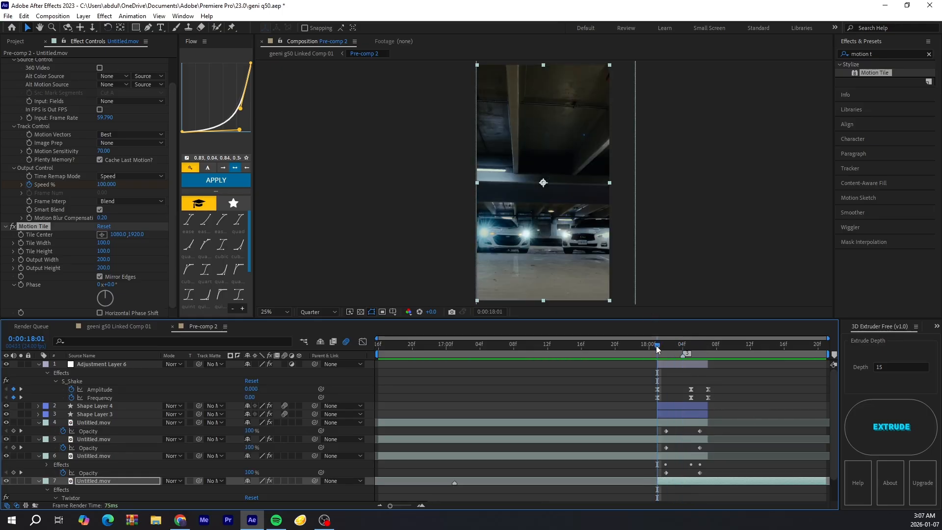
{"action": "scroll", "coordinate": [79, 208], "scroll_direction": "up", "scroll_amount": 3}
{"action": "scroll", "coordinate": [79, 208], "scroll_direction": "down", "scroll_amount": 3}
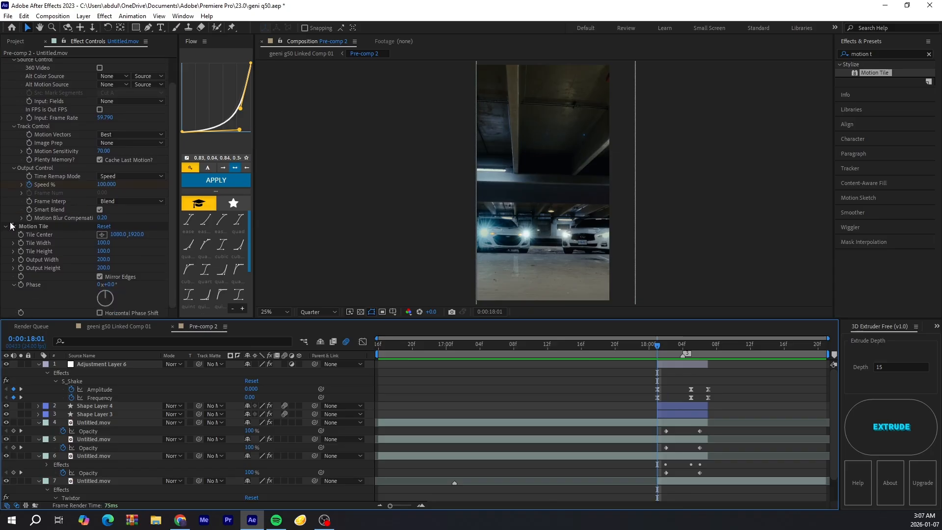
{"action": "scroll", "coordinate": [59, 221], "scroll_direction": "up", "scroll_amount": 3}
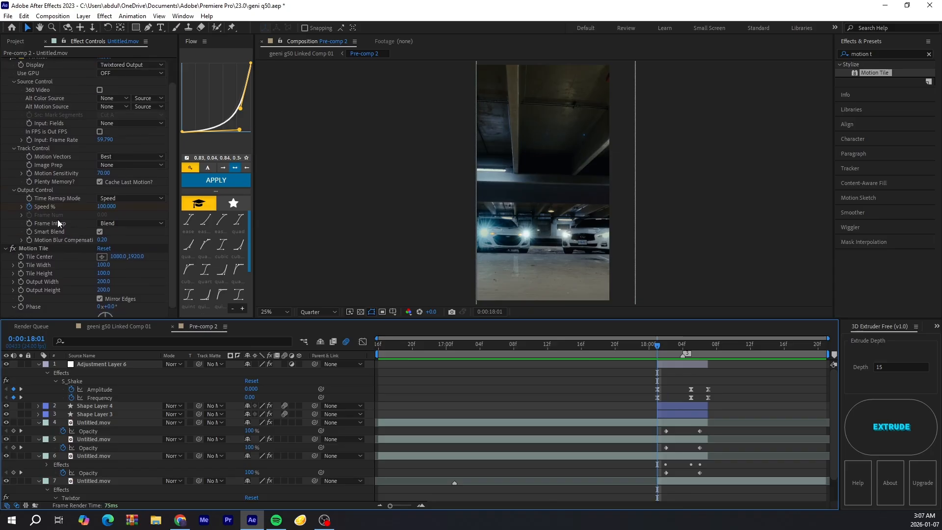
{"action": "left_click", "coordinate": [691, 366]}
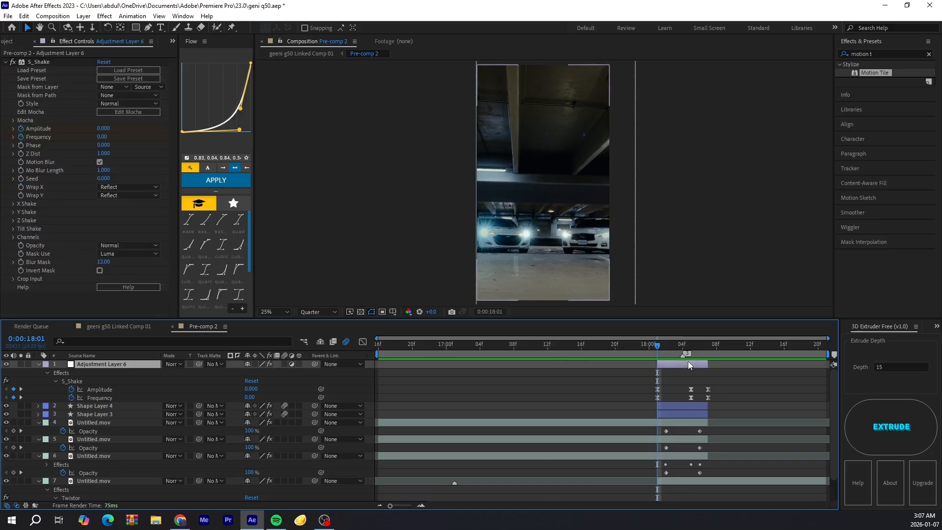
{"action": "left_click", "coordinate": [14, 62]}
Apply the Transform effect to Adjustment Layer 6 and keyframe its Position at 0:00:18:01
{"action": "left_click_drag", "start_coordinate": [889, 54], "coordinate": [775, 55]}
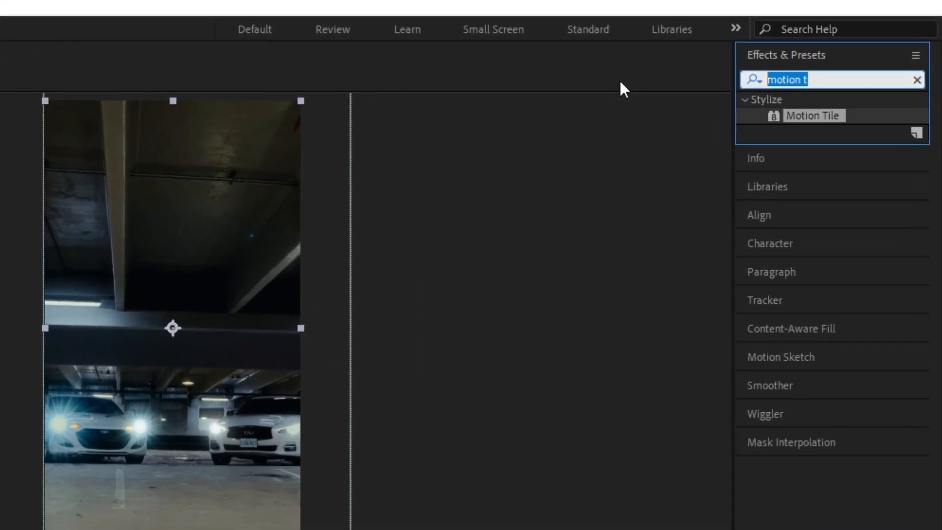
{"action": "key", "text": "BackSpace"}
{"action": "type", "text": "transform"}
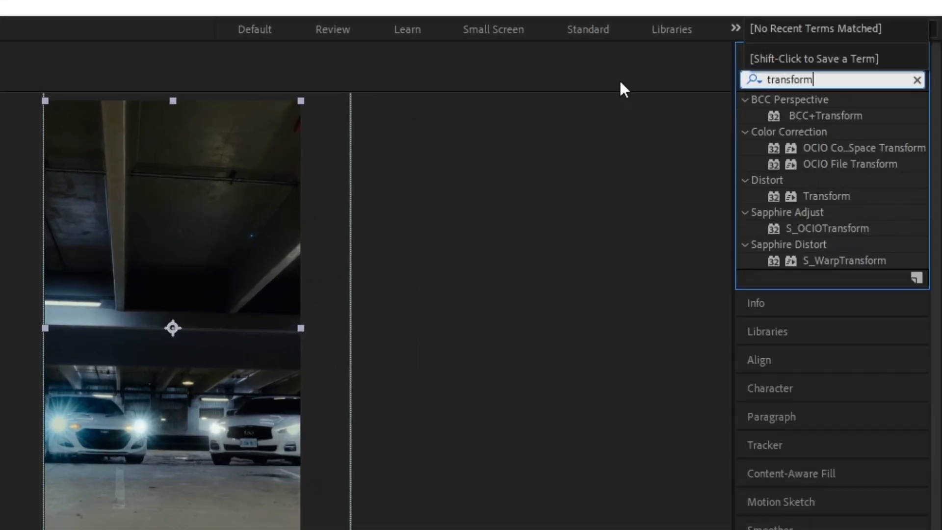
{"action": "left_click_drag", "start_coordinate": [826, 196], "coordinate": [445, 216]}
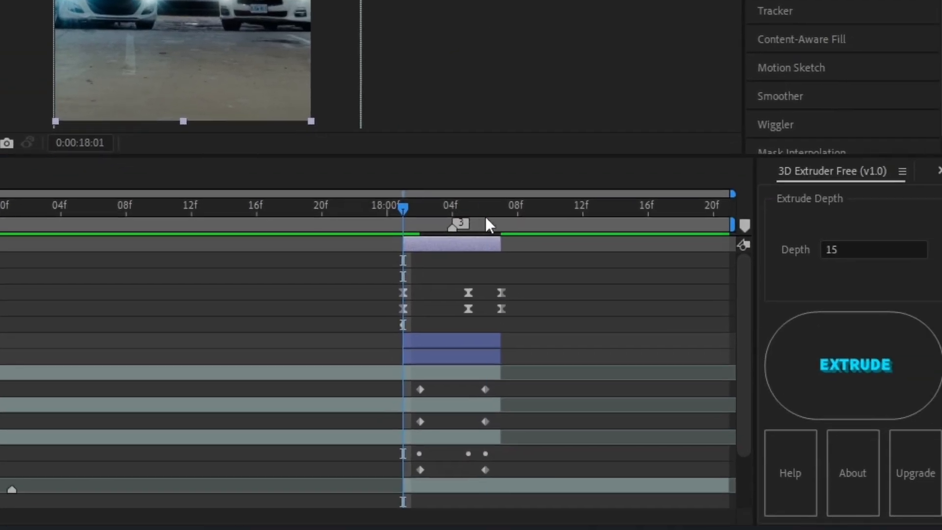
Add Transform Position keyframes on Adjustment Layer 6 at 0:00:18:07, 0:00:18:05 and 0:00:18:04
{"action": "left_click", "coordinate": [498, 220]}
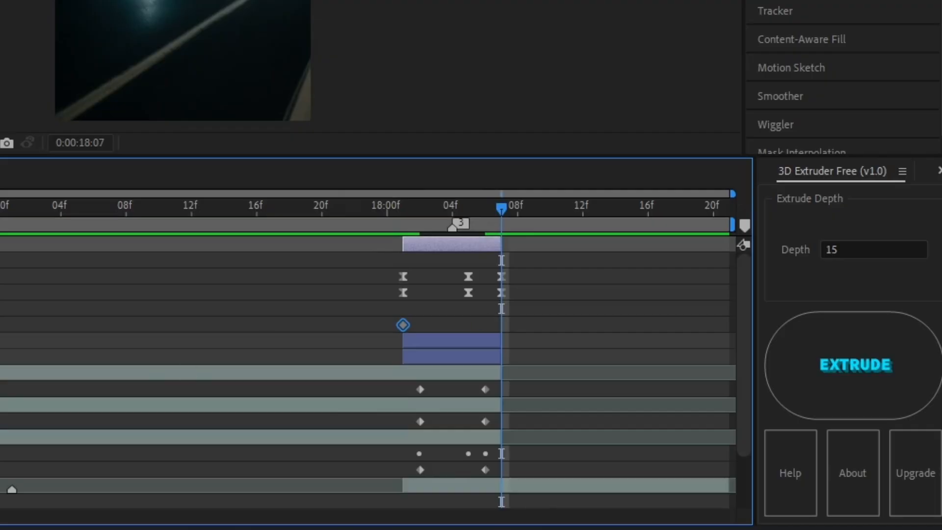
{"action": "left_click", "coordinate": [468, 224]}
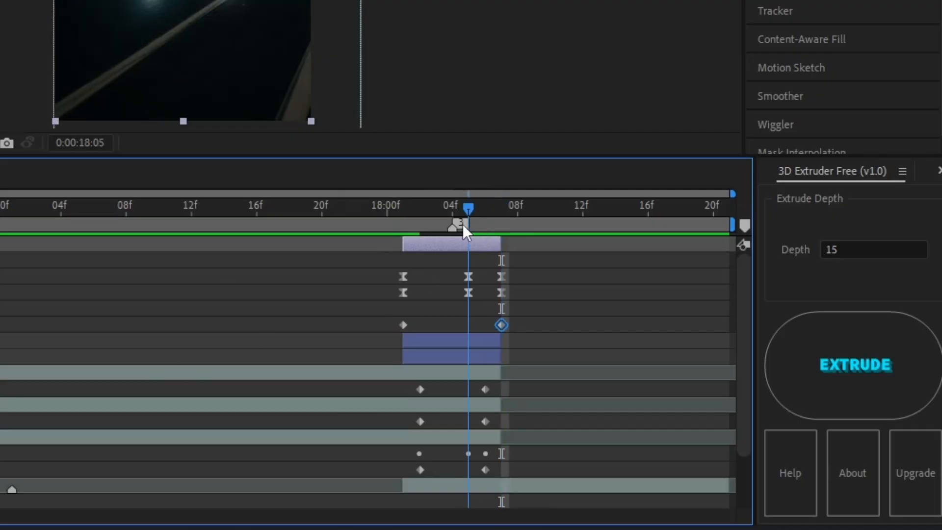
{"action": "left_click", "coordinate": [0, 325]}
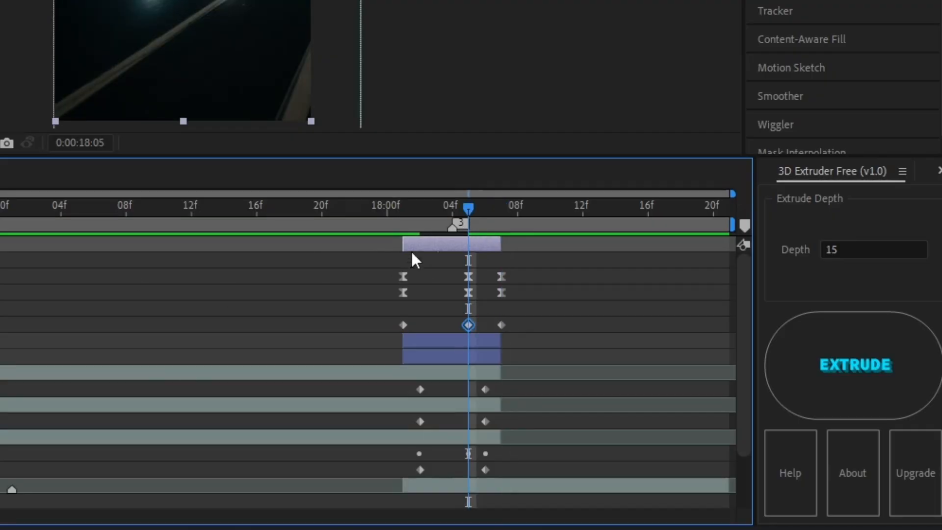
{"action": "left_click_drag", "start_coordinate": [467, 215], "coordinate": [458, 215]}
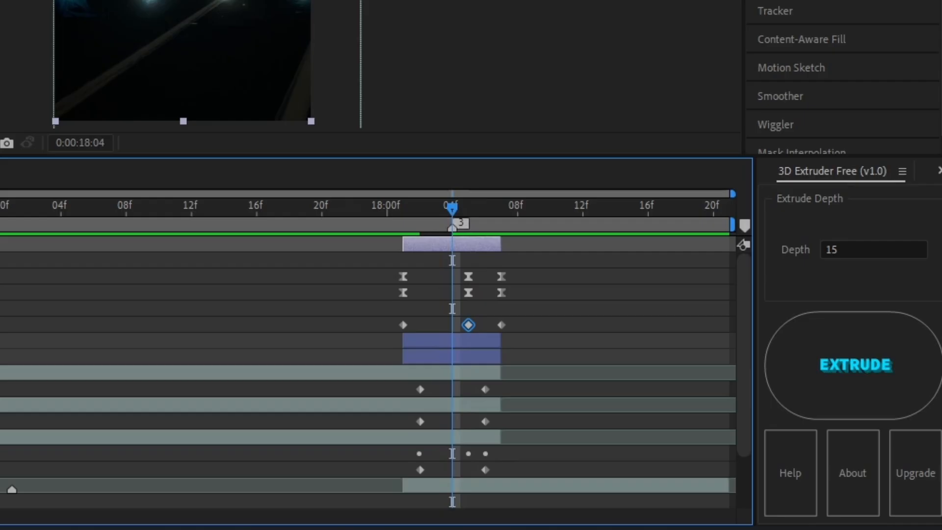
{"action": "left_click", "coordinate": [0, 325]}
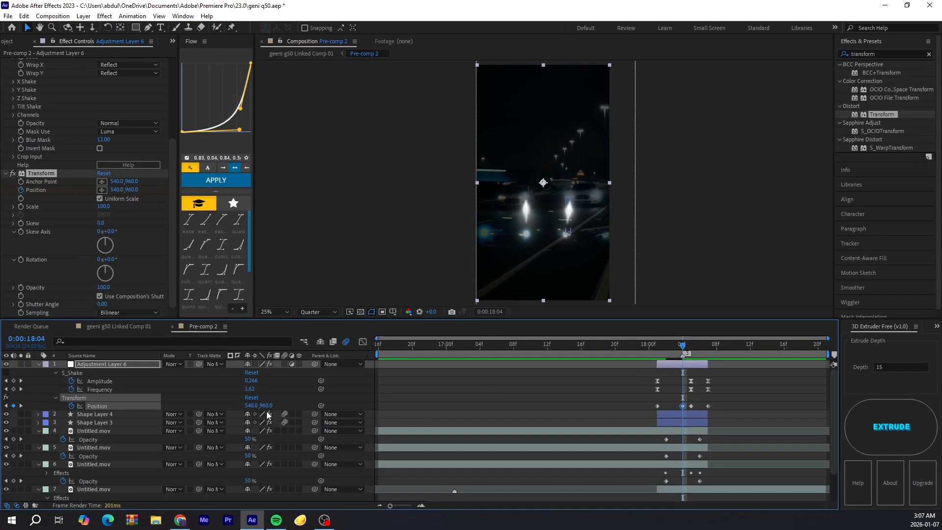
Set Transform Position to 612, 890 at 0:00:18:04 and 429, 1074 at 0:00:18:05, and enable motion blur for Adjustment Layer 6
{"action": "mouse_move", "coordinate": [249, 406]}
{"action": "left_mouse_down"}
{"action": "mouse_move", "coordinate": [286, 408]}
{"action": "mouse_move", "coordinate": [242, 404]}
{"action": "left_mouse_up"}
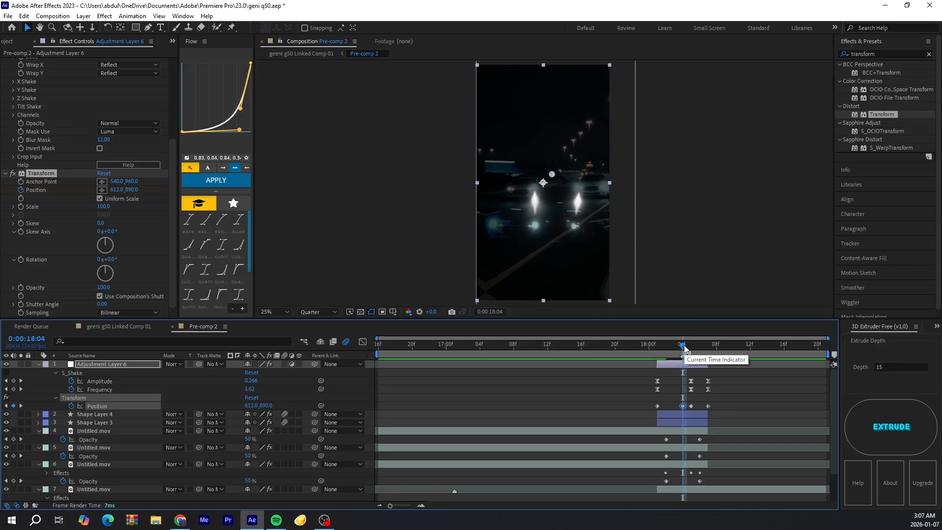
{"action": "left_click_drag", "start_coordinate": [685, 345], "coordinate": [691, 346]}
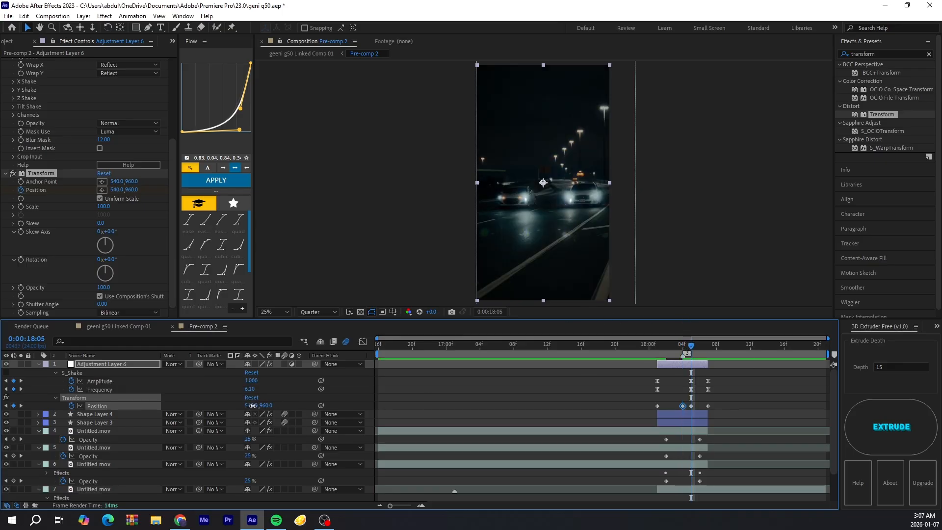
{"action": "left_click_drag", "start_coordinate": [265, 406], "coordinate": [321, 407]}
{"action": "left_click_drag", "start_coordinate": [250, 406], "coordinate": [202, 407]}
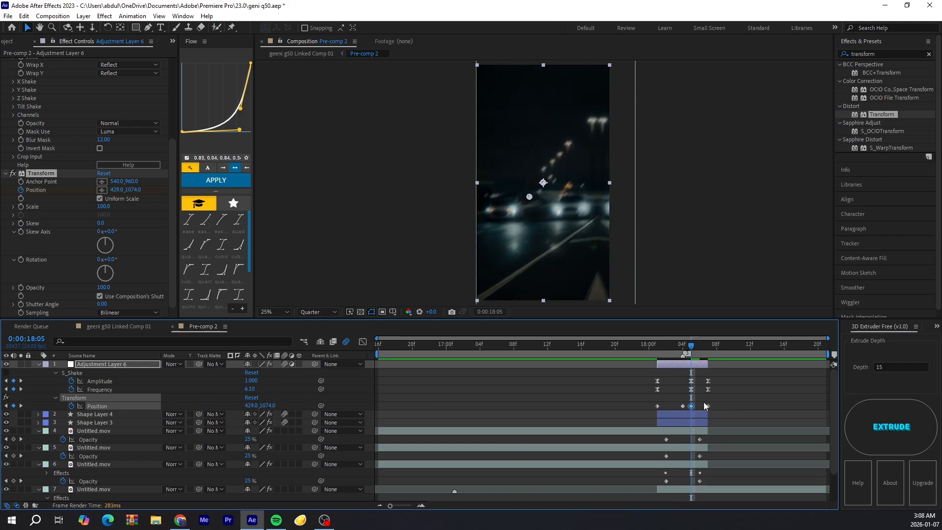
Apply Easy Ease and the current Flow curve to the Transform Position keyframes
{"action": "left_click_drag", "start_coordinate": [703, 402], "coordinate": [684, 408]}
{"action": "key", "text": "F9"}
{"action": "left_click", "coordinate": [215, 182]}
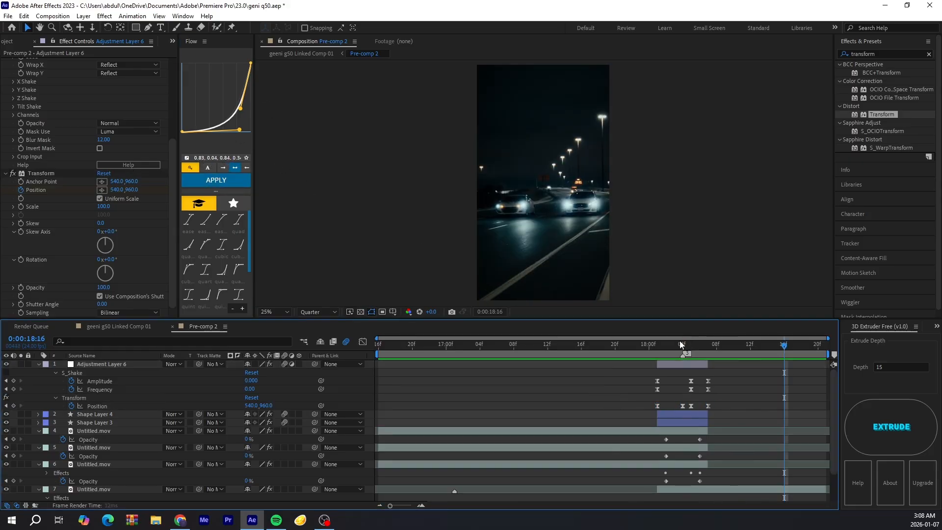
Solo the Untitled.mov clip on layer 4 at 0:00:18:01 and disable its Deep Glow effect
{"action": "left_click_drag", "start_coordinate": [680, 345], "coordinate": [658, 347]}
{"action": "scroll", "coordinate": [664, 407], "scroll_direction": "down", "scroll_amount": 2}
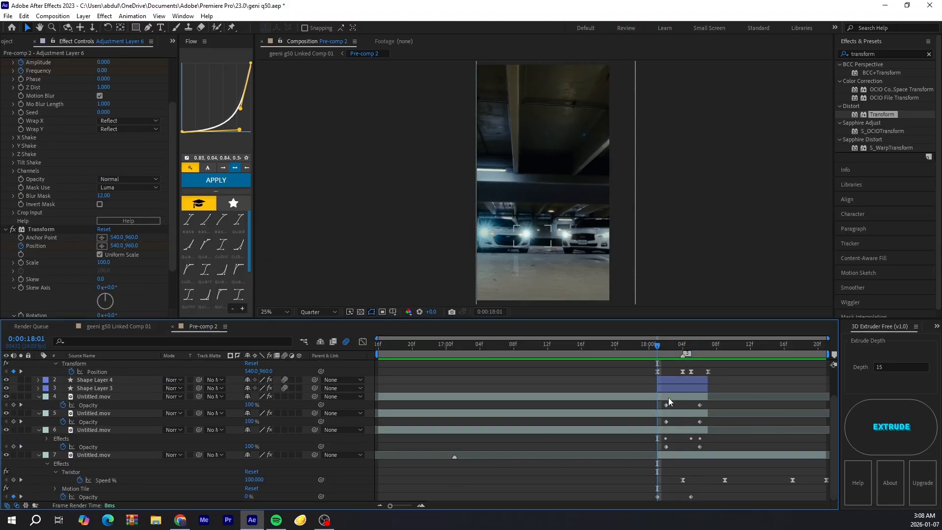
{"action": "left_click", "coordinate": [669, 398]}
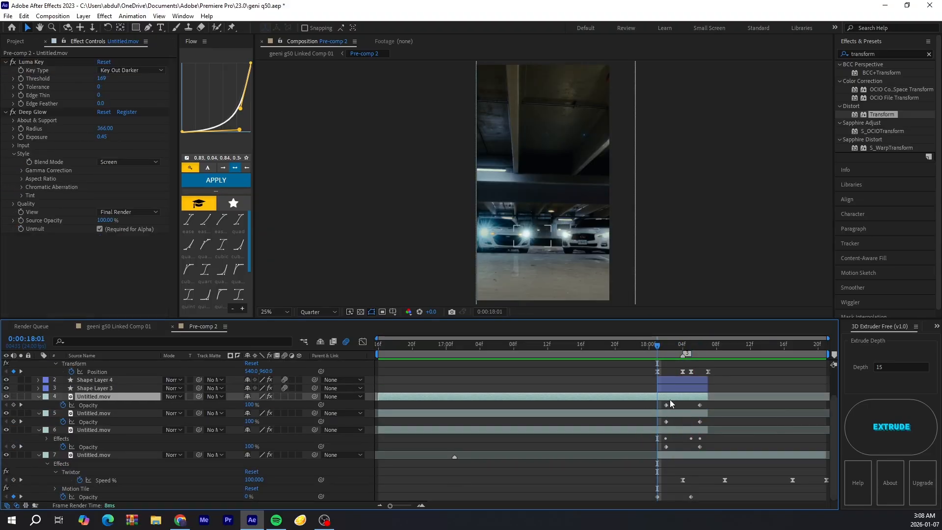
{"action": "left_click", "coordinate": [21, 396]}
{"action": "left_click", "coordinate": [13, 112]}
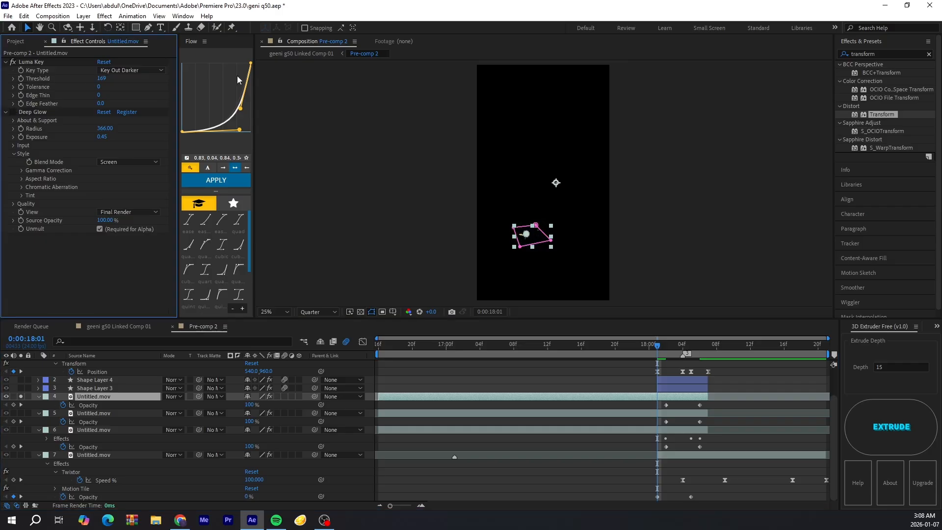
Find the Stylize Glow effect and apply it to the soloed Untitled.mov clip
{"action": "left_click_drag", "start_coordinate": [893, 54], "coordinate": [705, 69]}
{"action": "type", "text": "gl"}
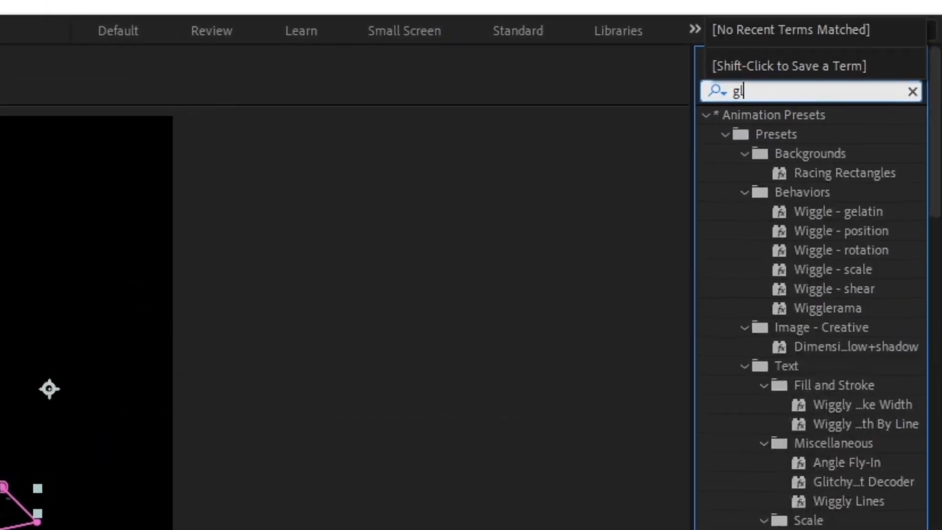
{"action": "type", "text": "ow"}
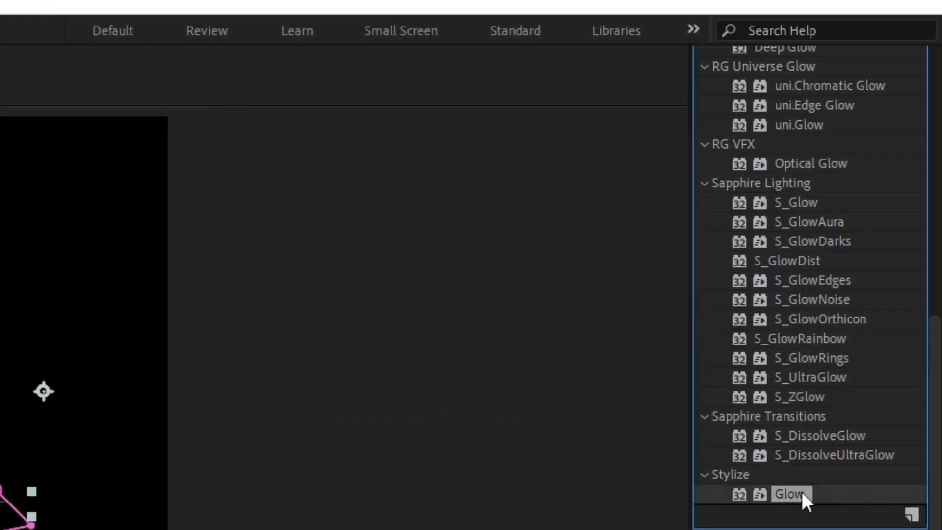
{"action": "left_click_drag", "start_coordinate": [801, 491], "coordinate": [669, 447]}
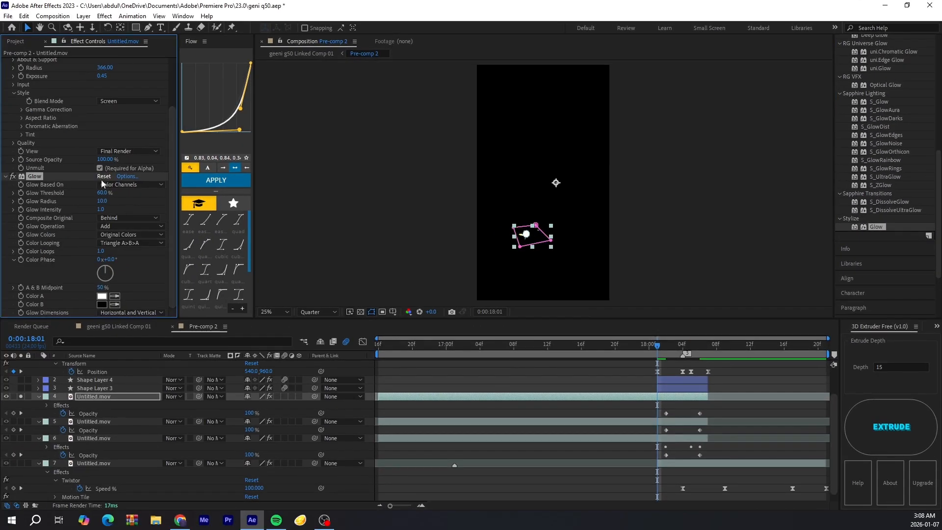
Set the clip's Glow Threshold to 44.7% and Glow Radius to 78, and raise its Glow Intensity
{"action": "left_click_drag", "start_coordinate": [102, 192], "coordinate": [91, 204]}
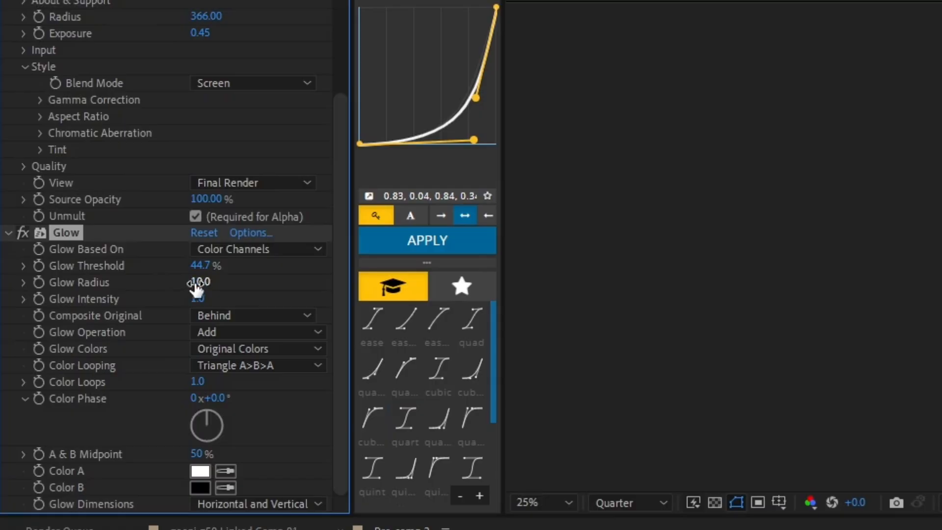
{"action": "left_click_drag", "start_coordinate": [196, 288], "coordinate": [265, 287]}
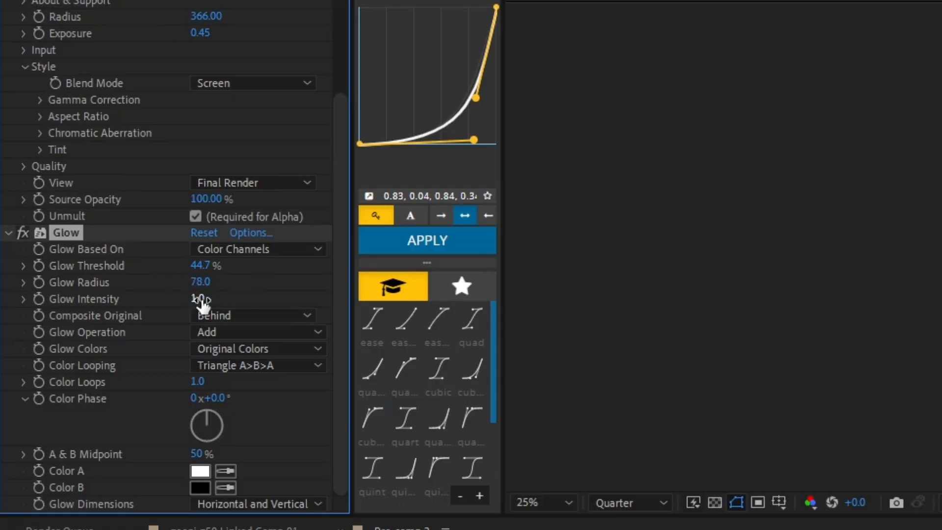
{"action": "left_click_drag", "start_coordinate": [200, 299], "coordinate": [278, 296]}
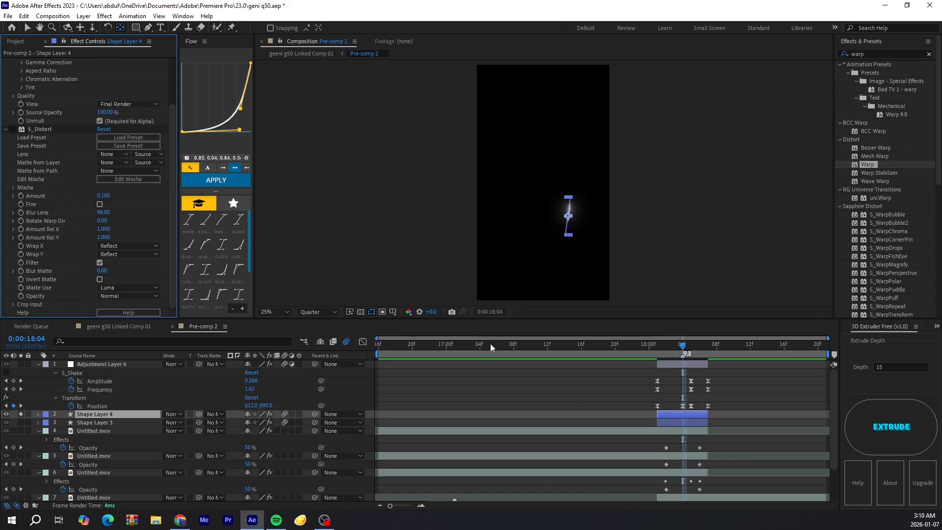
Select Shape Layer 4 and examine its S_Distort settings
{"action": "left_click", "coordinate": [682, 414]}
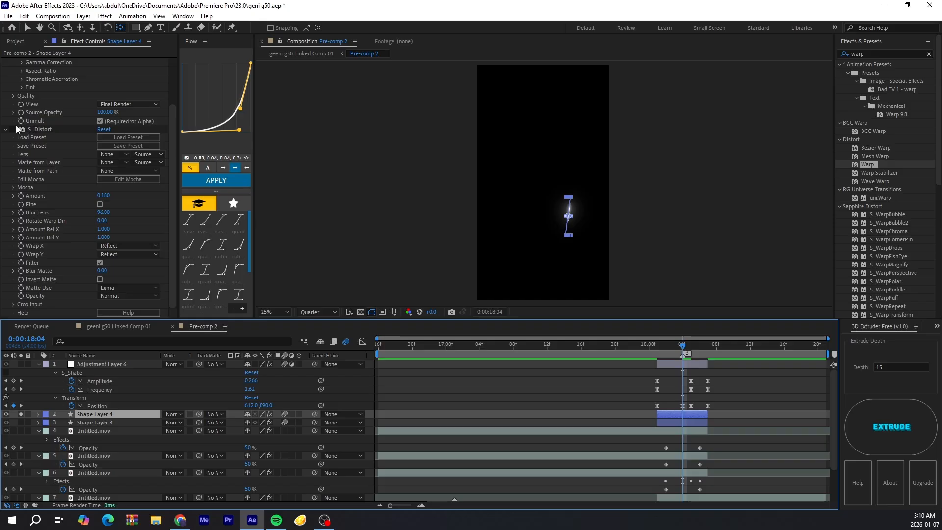
{"action": "left_click", "coordinate": [739, 397]}
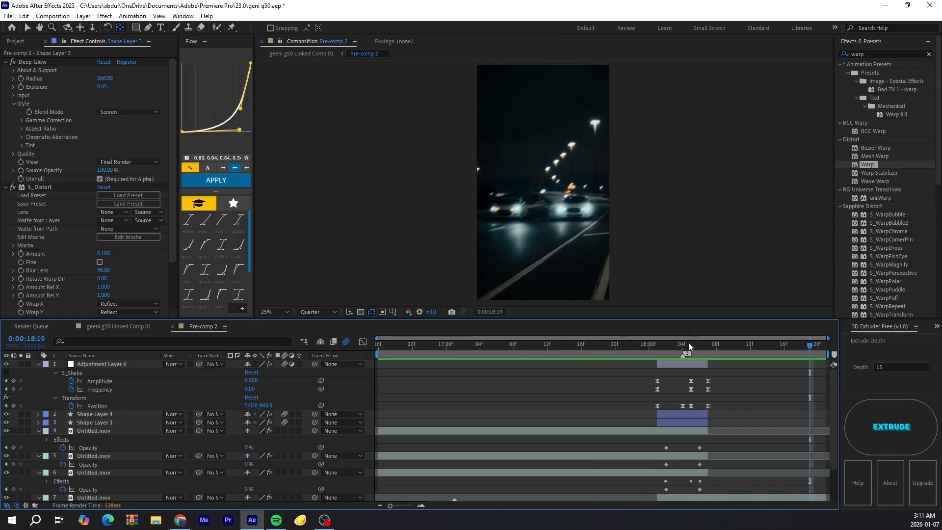
At 0:00:18:04, enable S_Shake and disable Transform on Adjustment Layer 6, and check the effects on Shape Layers 3 and 4
{"action": "left_click", "coordinate": [684, 344]}
{"action": "left_click", "coordinate": [6, 373]}
{"action": "left_click", "coordinate": [12, 295]}
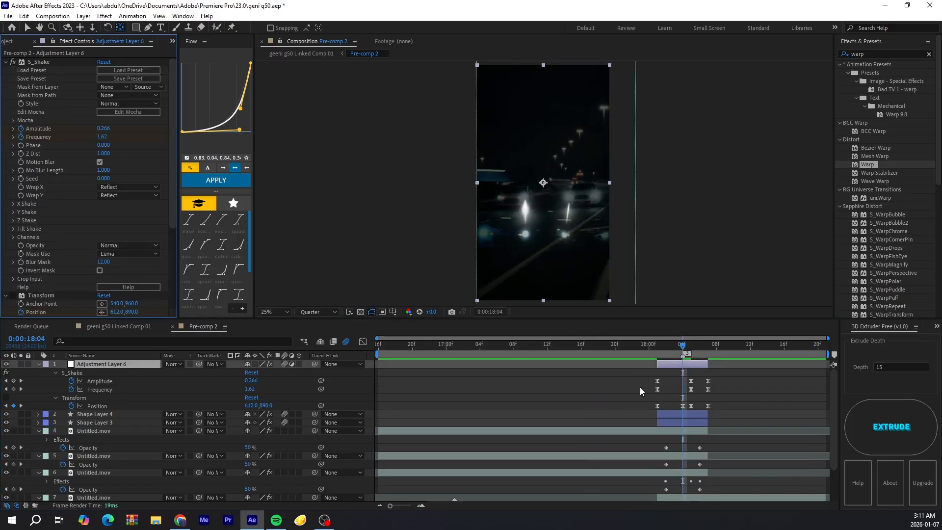
{"action": "left_click", "coordinate": [656, 420]}
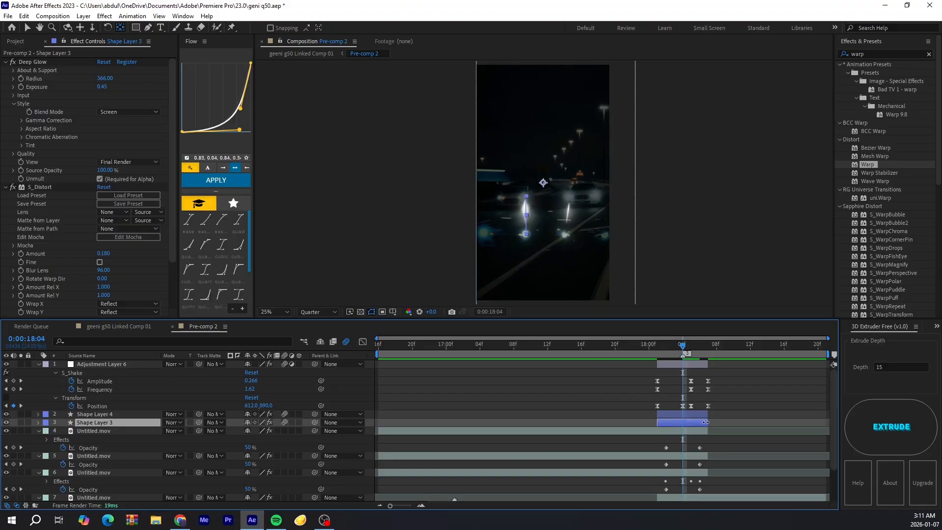
{"action": "left_click", "coordinate": [688, 413]}
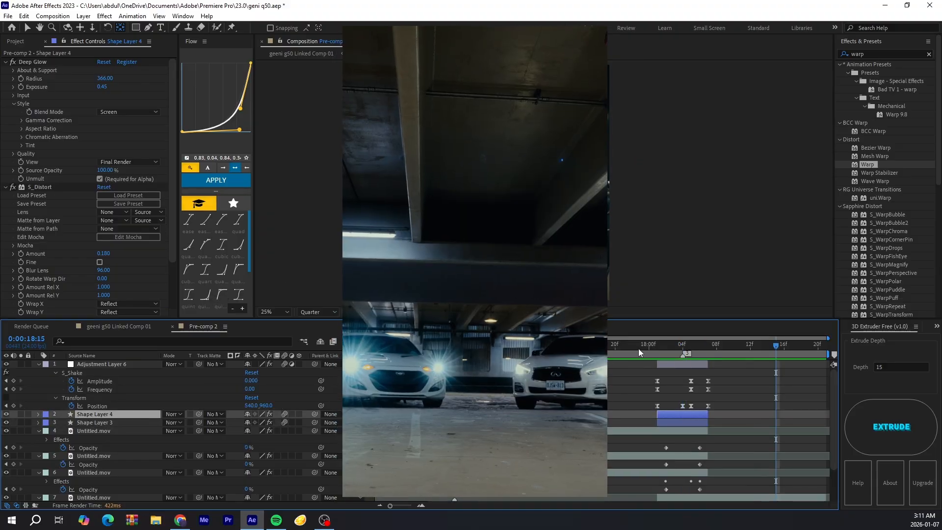